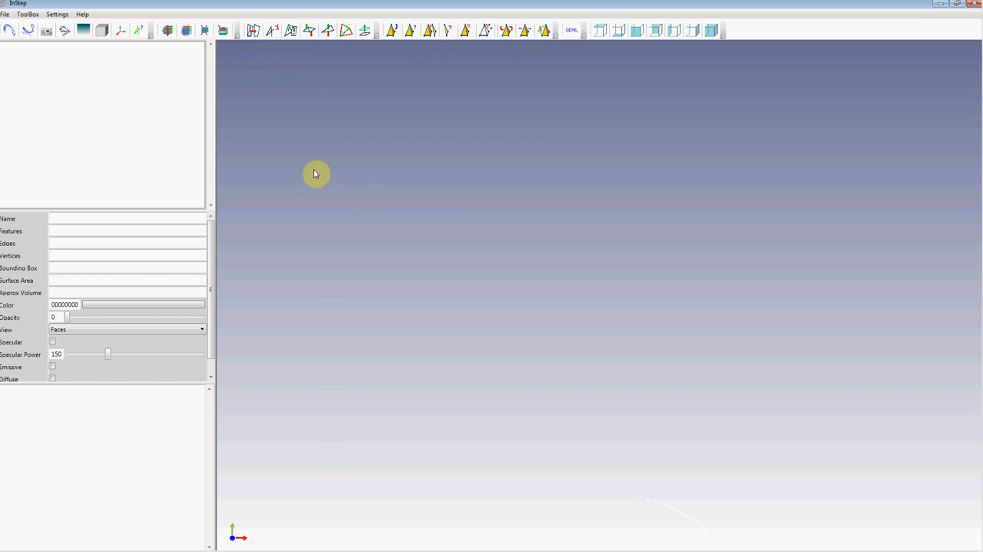
# Step: Import the monkey_cubes file from the Examples folder
pyautogui.click(9, 29)
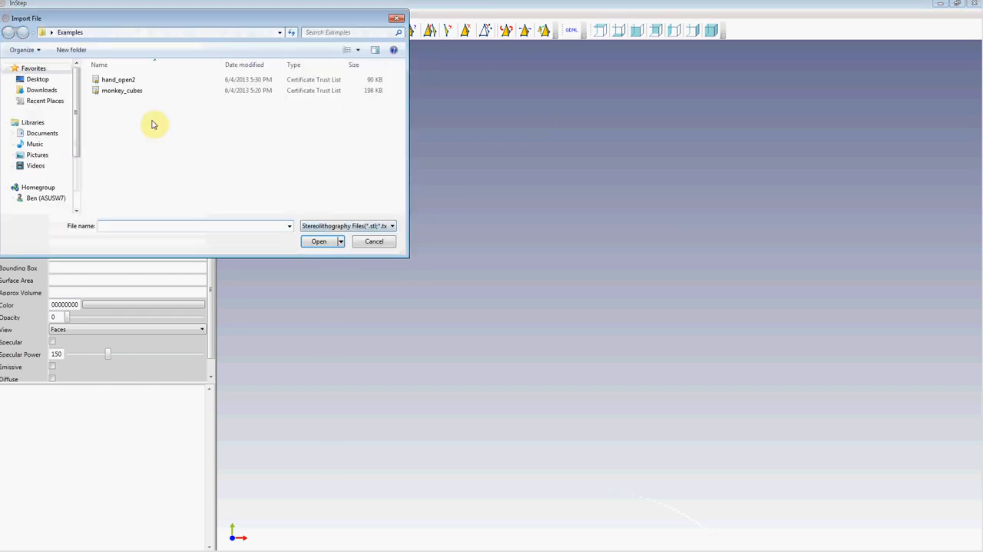
pyautogui.doubleClick(127, 91)
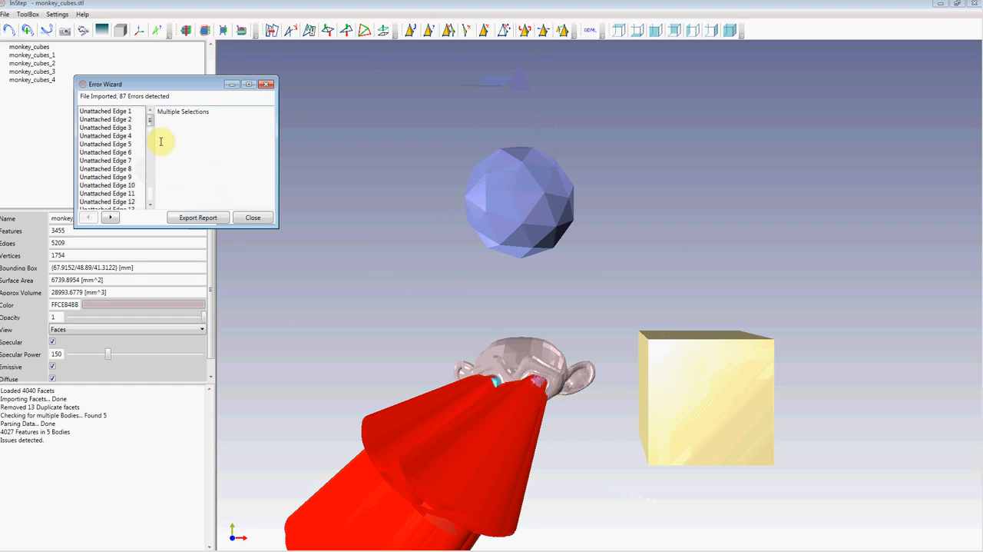
# Step: Review the detected import errors, inspect Overattached Edge 1 on the model, and dismiss the Error Wizard
pyautogui.moveTo(532, 382)
pyautogui.mouseDown(button='right')
pyautogui.moveTo(534, 425)
pyautogui.moveTo(523, 386)
pyautogui.mouseUp(button='right')
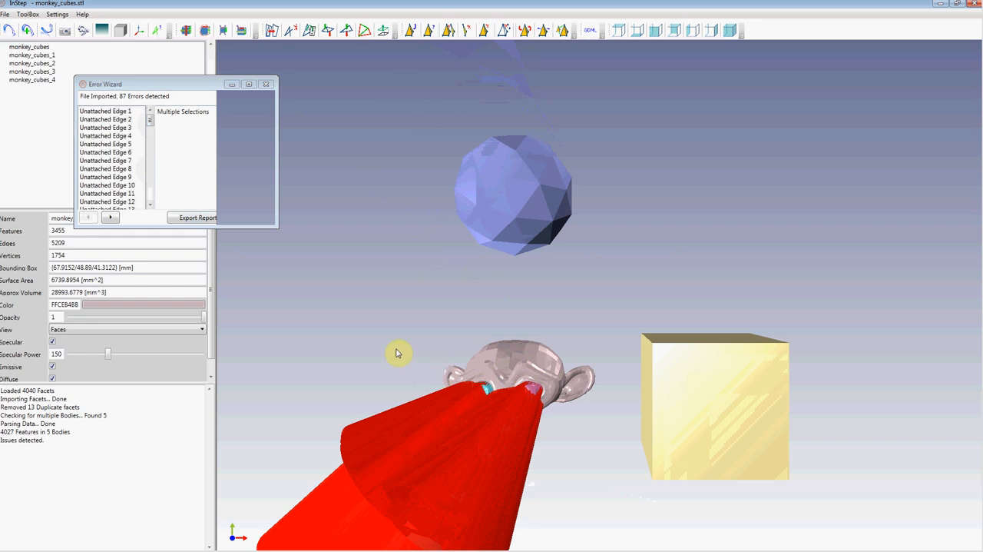
pyautogui.moveTo(185, 83); pyautogui.dragTo(279, 118)
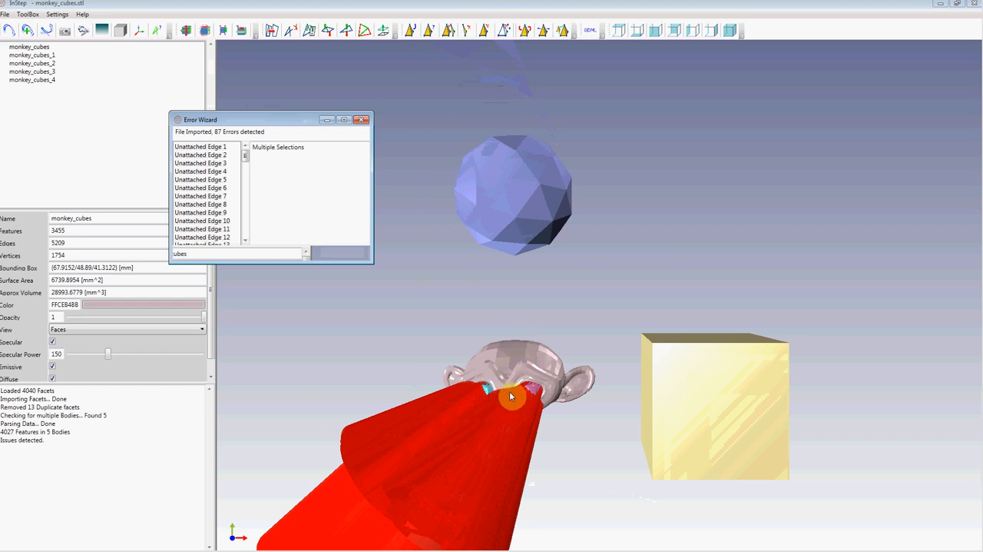
pyautogui.moveTo(247, 158); pyautogui.dragTo(244, 235)
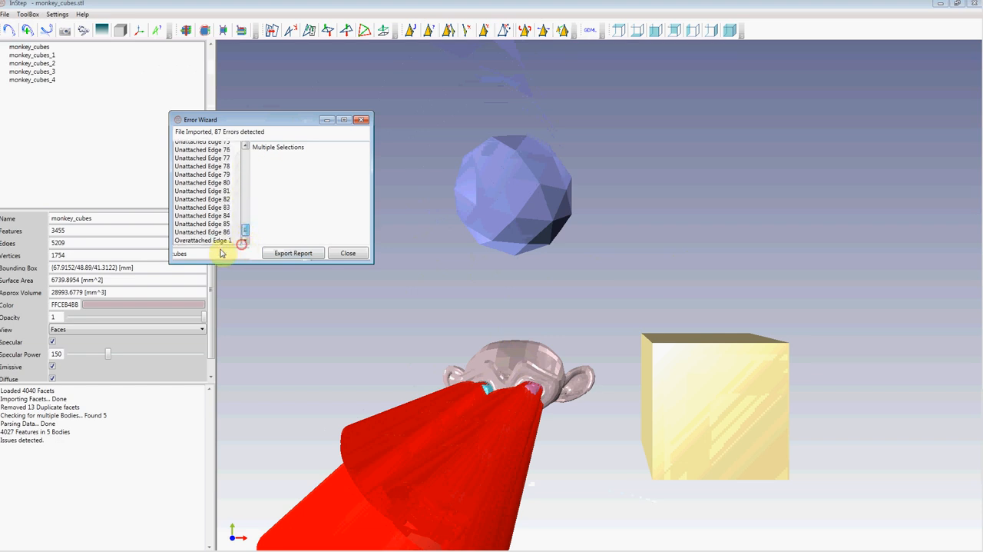
pyautogui.click(197, 240)
pyautogui.moveTo(670, 219); pyautogui.dragTo(669, 252, button='right')
pyautogui.moveTo(739, 197); pyautogui.dragTo(670, 285, button='middle')
pyautogui.moveTo(629, 265); pyautogui.dragTo(626, 307, button='right')
pyautogui.moveTo(743, 319); pyautogui.dragTo(698, 317, button='middle')
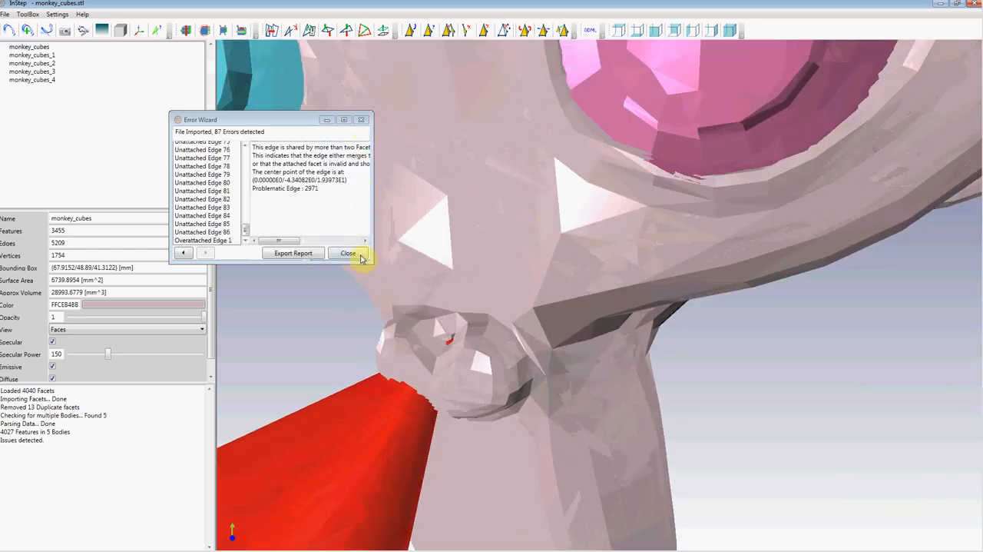
pyautogui.click(347, 254)
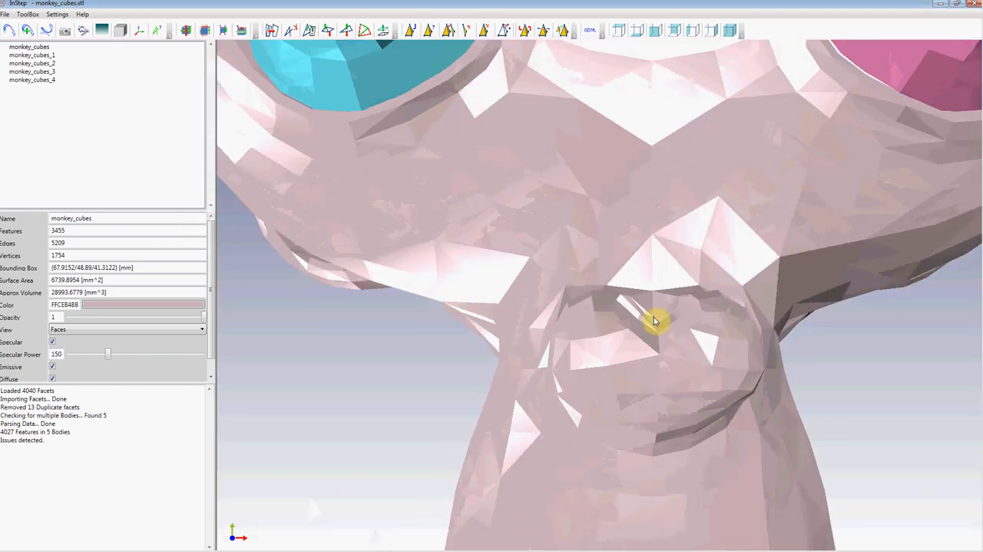
# Step: Examine the facets around the monkey's nose up close and then the arrangement of all imported bodies
pyautogui.moveTo(655, 316); pyautogui.dragTo(762, 154, button='middle')
pyautogui.moveTo(464, 284); pyautogui.dragTo(596, 322, button='middle')
pyautogui.scroll(5, 463, 265)
pyautogui.scroll(-4, 462, 265)
pyautogui.moveTo(594, 357)
pyautogui.mouseDown(button='middle')
pyautogui.moveTo(599, 348)
pyautogui.moveTo(580, 356)
pyautogui.mouseUp(button='middle')
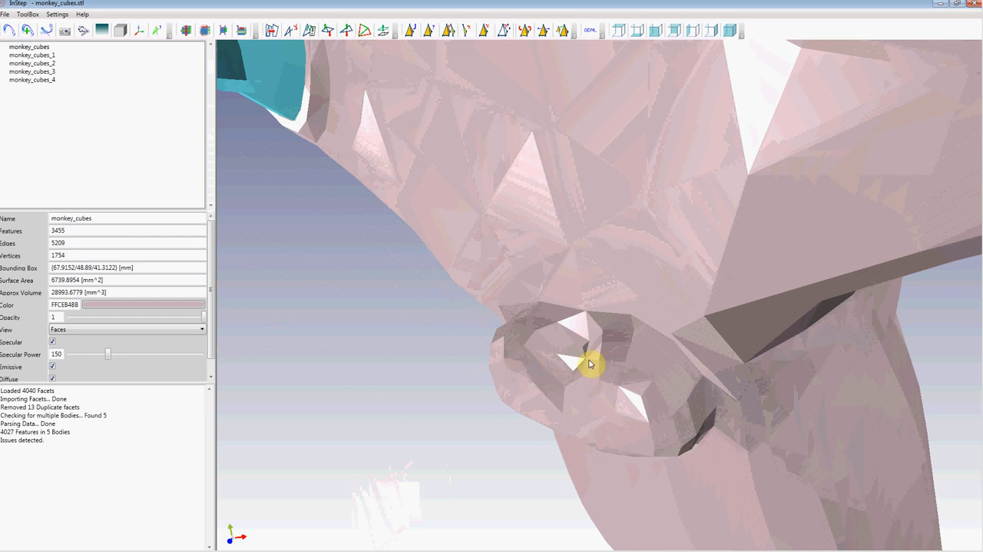
pyautogui.scroll(-8, 590, 360)
pyautogui.moveTo(587, 252); pyautogui.dragTo(618, 279, button='middle')
pyautogui.moveTo(618, 279); pyautogui.dragTo(619, 209, button='right')
pyautogui.moveTo(620, 209); pyautogui.dragTo(543, 280, button='middle')
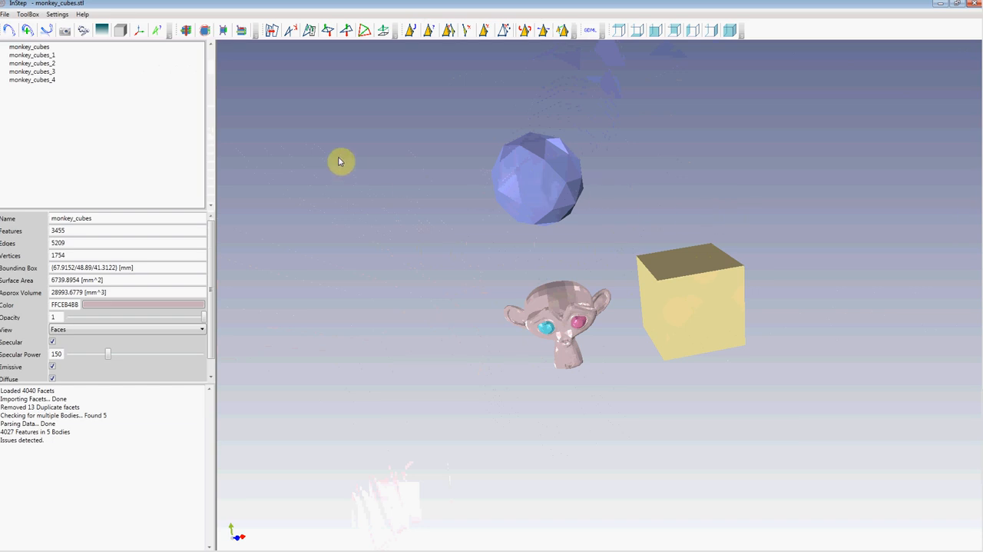
# Step: Inspect the properties of the sphere, the cube and the monkey head bodies one after another
pyautogui.click(535, 166)
pyautogui.click(698, 286)
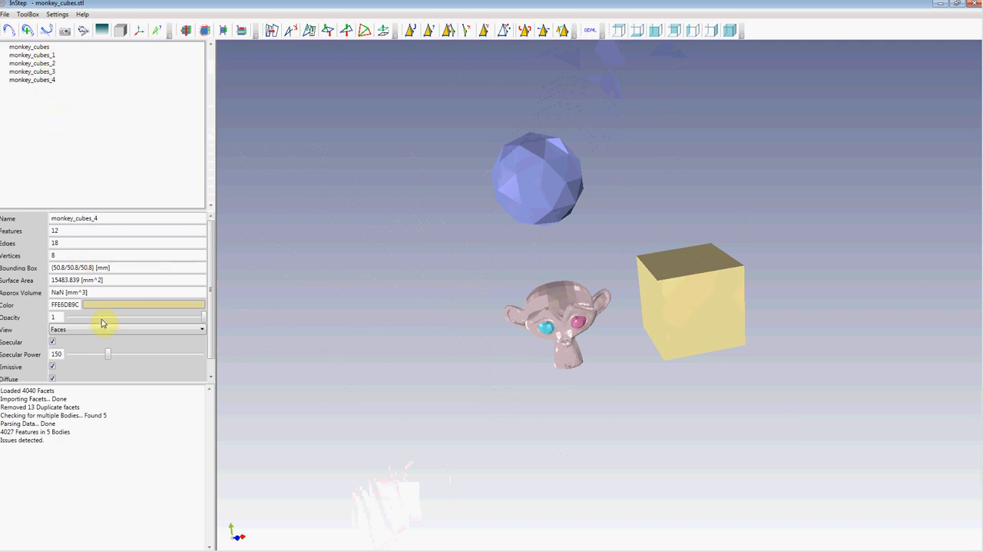
pyautogui.click(564, 302)
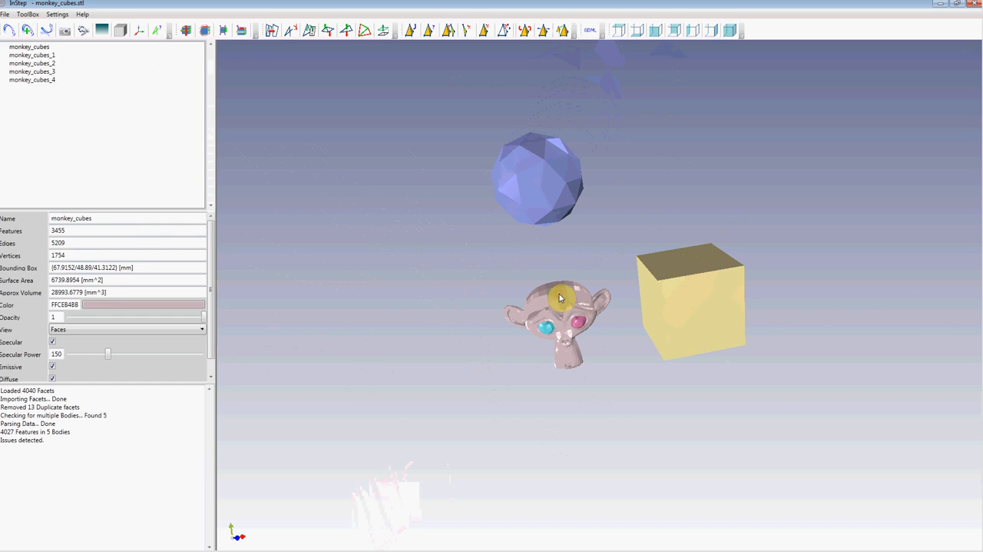
# Step: Delete all bodies except the monkey head, monkey_cubes
pyautogui.rightClick(29, 49)
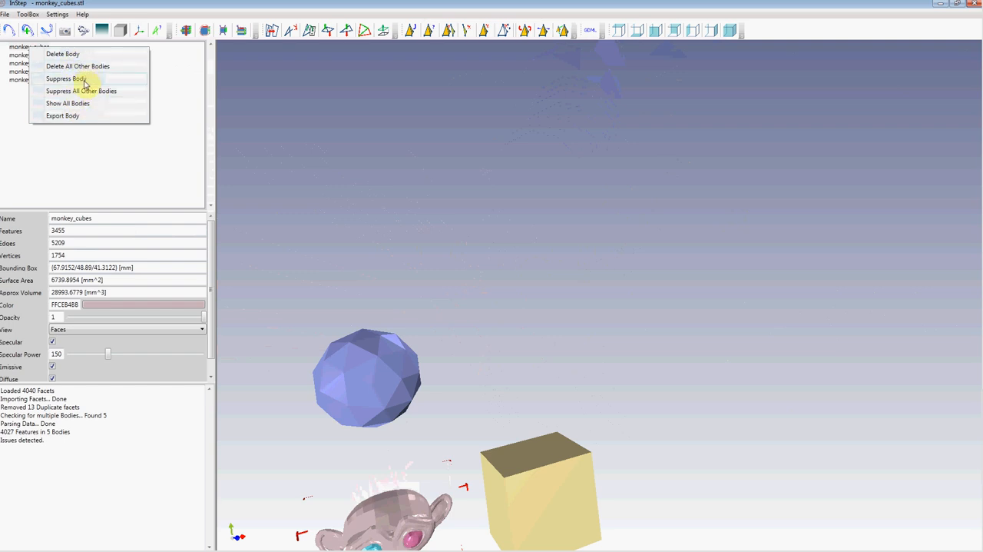
pyautogui.click(84, 66)
pyautogui.moveTo(397, 338); pyautogui.dragTo(530, 266)
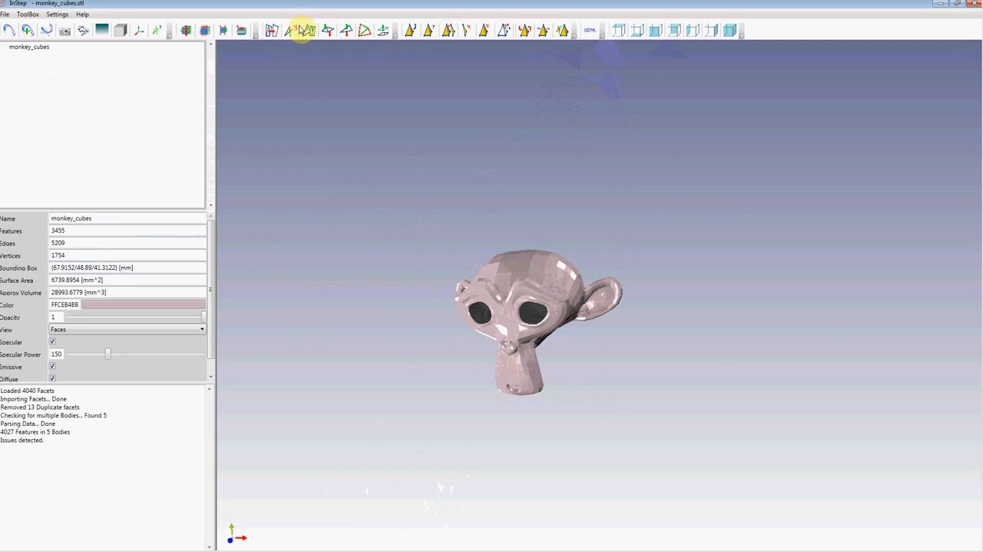
# Step: Remove degenerate and wing features from the monkey head and patch the holes at its open edges
pyautogui.click(289, 34)
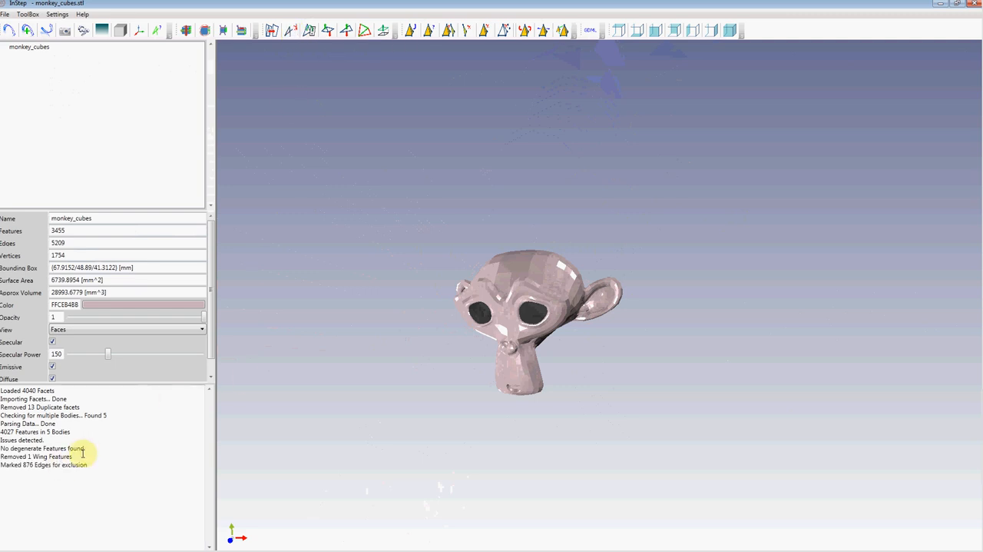
pyautogui.moveTo(77, 456); pyautogui.dragTo(13, 457)
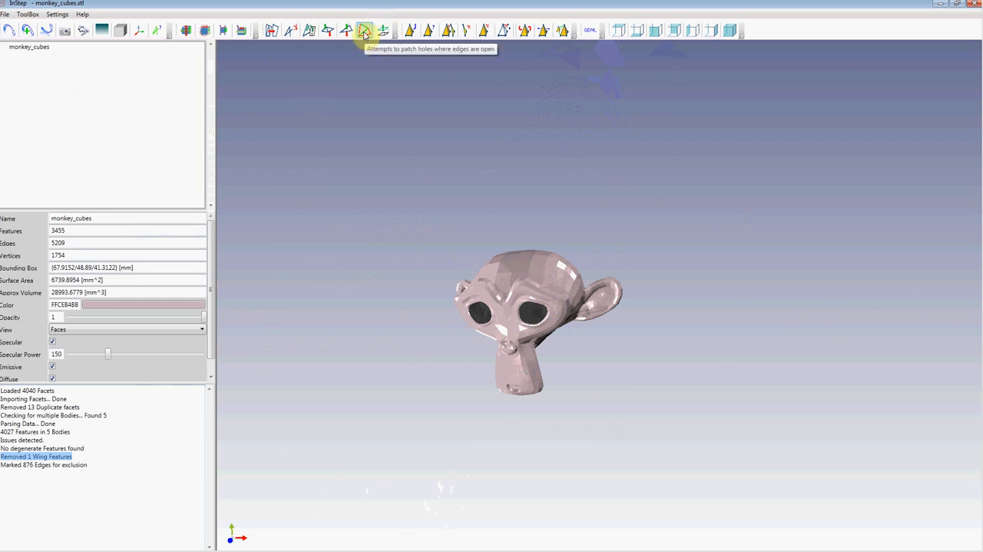
pyautogui.click(365, 34)
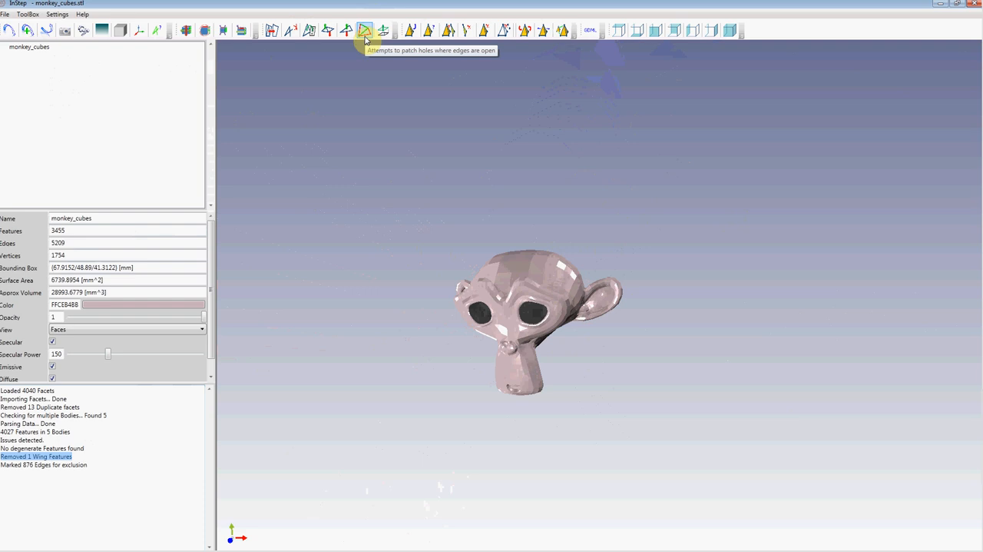
pyautogui.click(365, 31)
pyautogui.moveTo(509, 286); pyautogui.dragTo(522, 350)
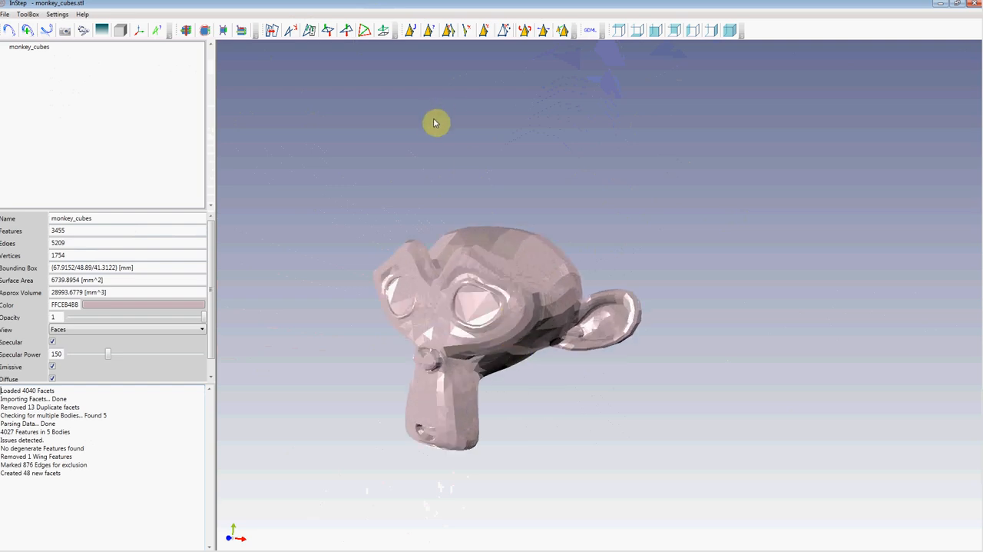
pyautogui.moveTo(439, 307); pyautogui.dragTo(519, 240, button='right')
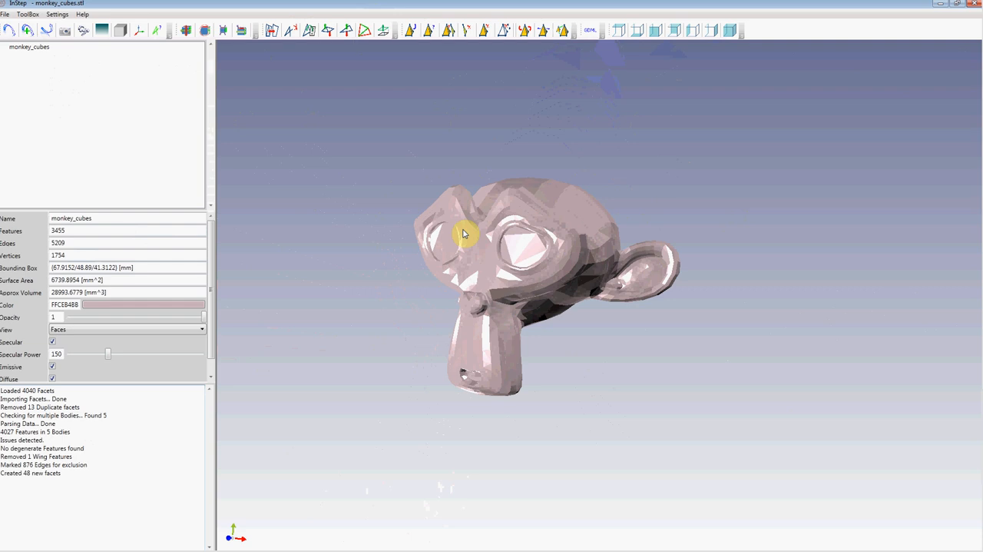
# Step: Display the facet edges over the shaded monkey head and examine the patched eye sockets and the skull
pyautogui.click(119, 32)
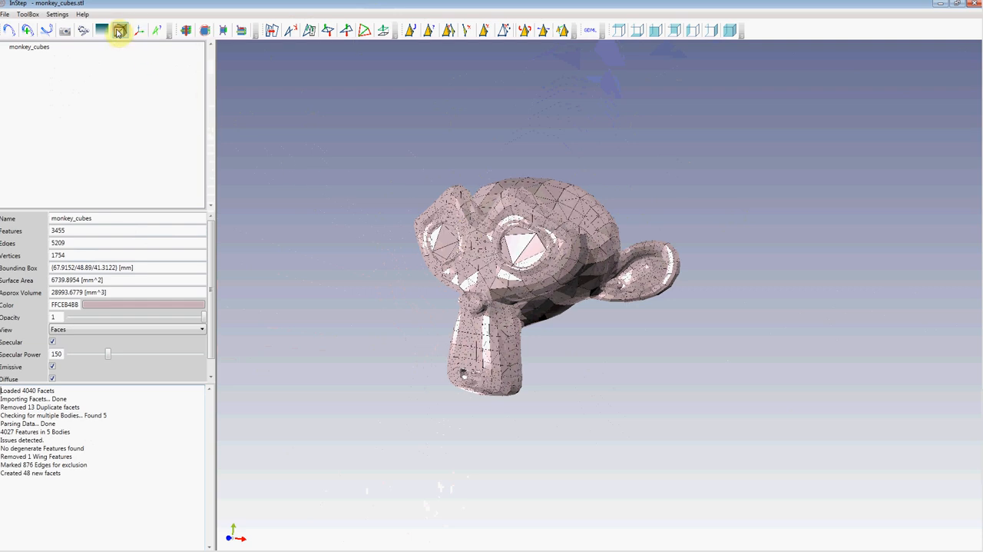
pyautogui.scroll(6, 493, 249)
pyautogui.moveTo(428, 242)
pyautogui.mouseDown()
pyautogui.moveTo(464, 264)
pyautogui.moveTo(437, 253)
pyautogui.mouseUp()
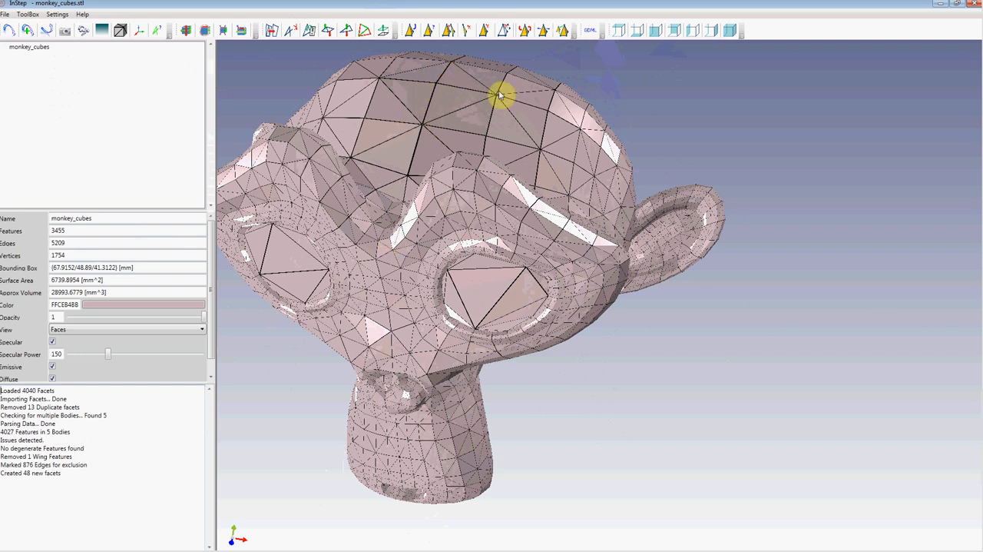
pyautogui.scroll(-3, 426, 288)
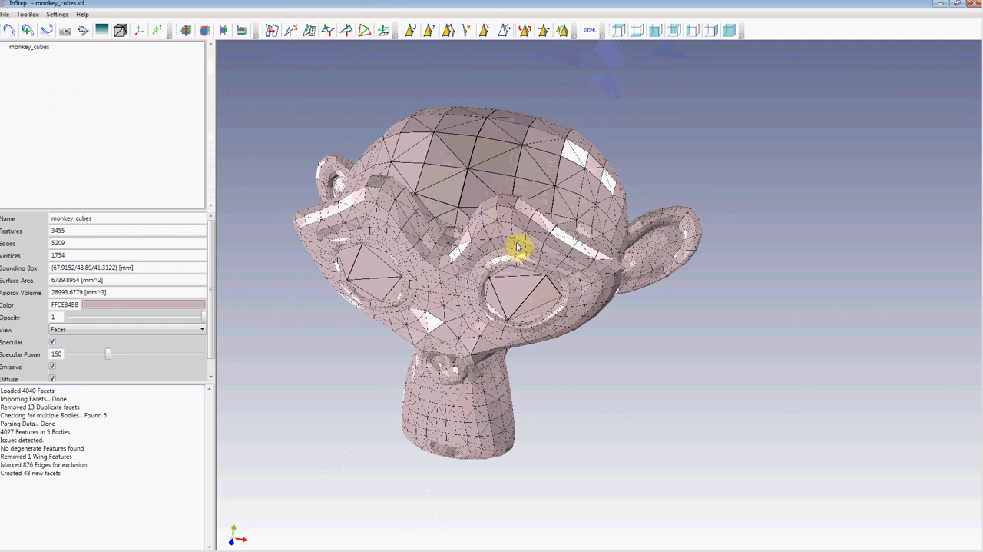
pyautogui.scroll(4, 510, 241)
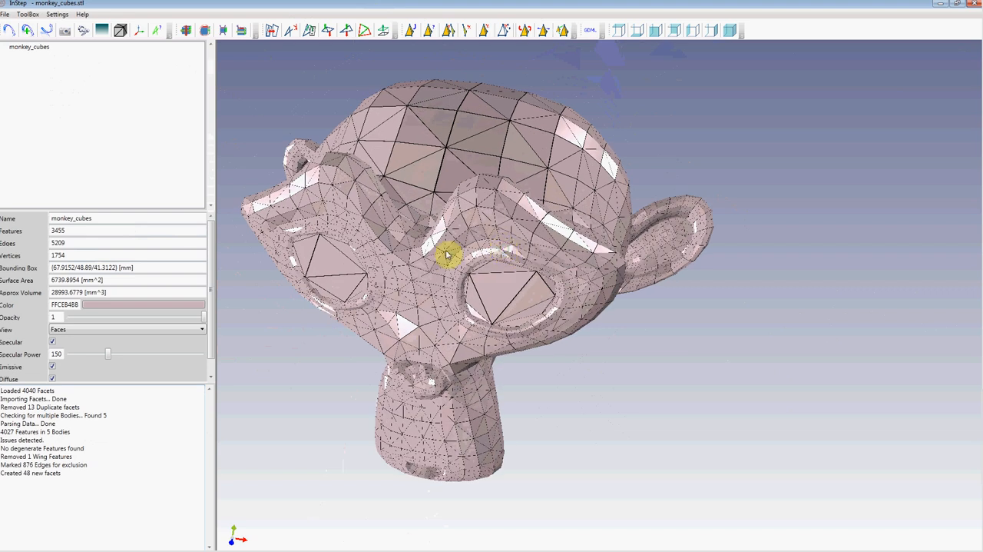
pyautogui.moveTo(430, 263); pyautogui.dragTo(392, 258)
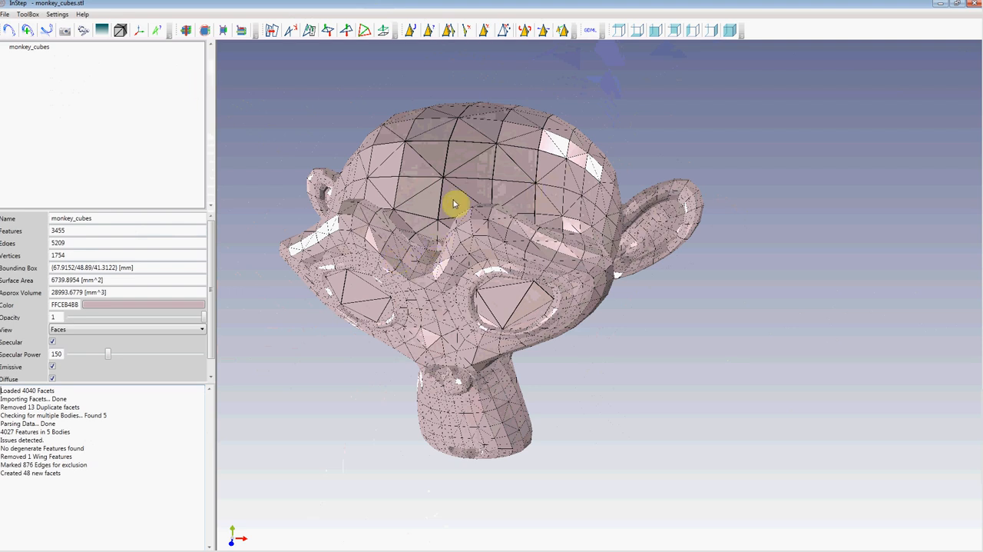
pyautogui.moveTo(437, 263)
pyautogui.mouseDown(button='right')
pyautogui.moveTo(438, 287)
pyautogui.moveTo(446, 258)
pyautogui.mouseUp(button='right')
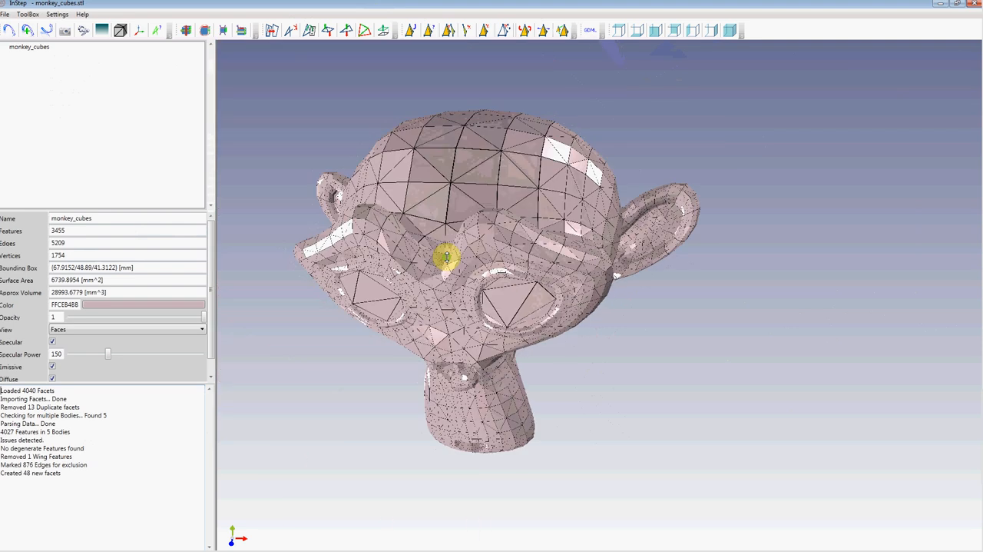
pyautogui.moveTo(485, 188); pyautogui.dragTo(483, 240, button='right')
pyautogui.moveTo(489, 336); pyautogui.dragTo(493, 278, button='right')
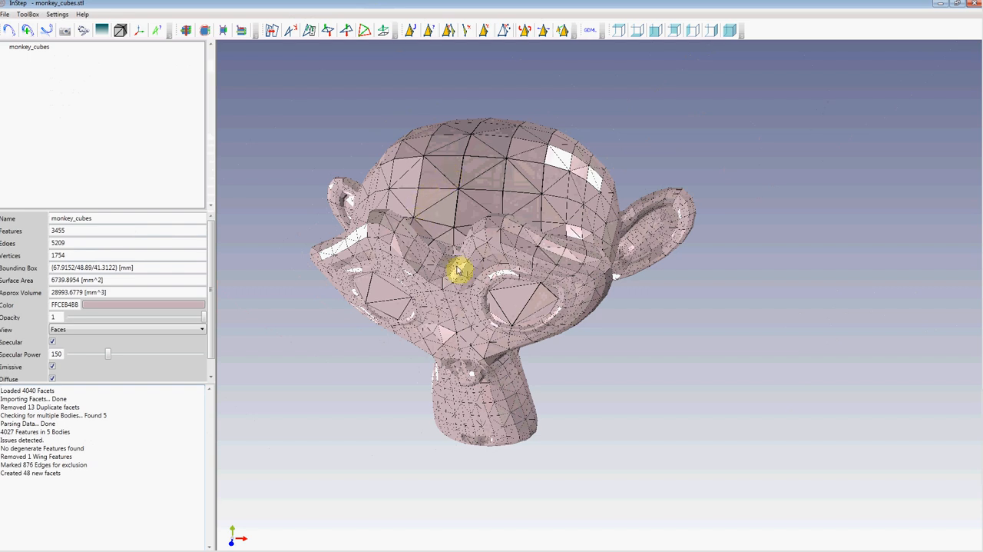
# Step: Examine the monkey head's mesh in wireframe and return the display to plain shaded faces
pyautogui.click(119, 30)
pyautogui.moveTo(491, 265)
pyautogui.mouseDown()
pyautogui.moveTo(564, 270)
pyautogui.moveTo(472, 257)
pyautogui.moveTo(484, 261)
pyautogui.mouseUp()
pyautogui.scroll(6, 480, 258)
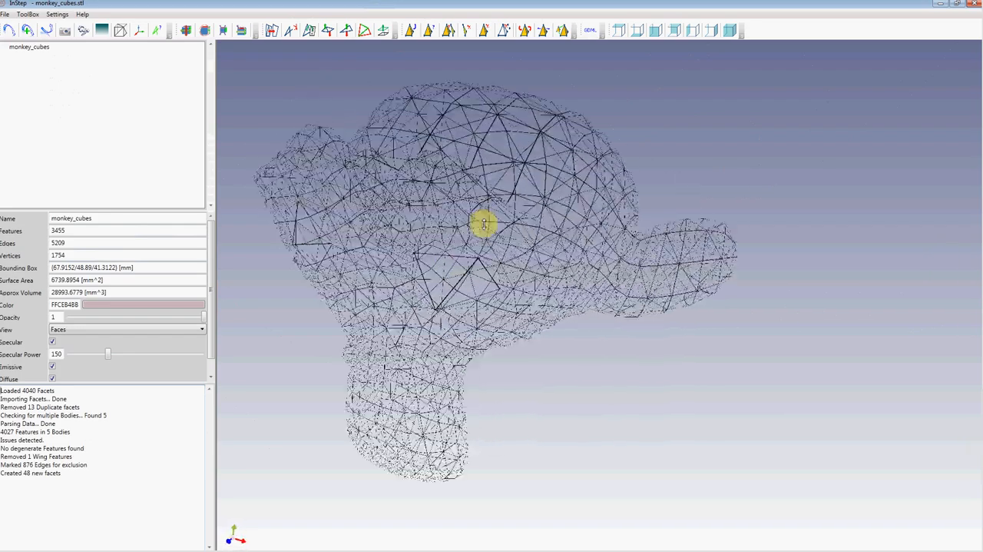
pyautogui.scroll(2, 466, 258)
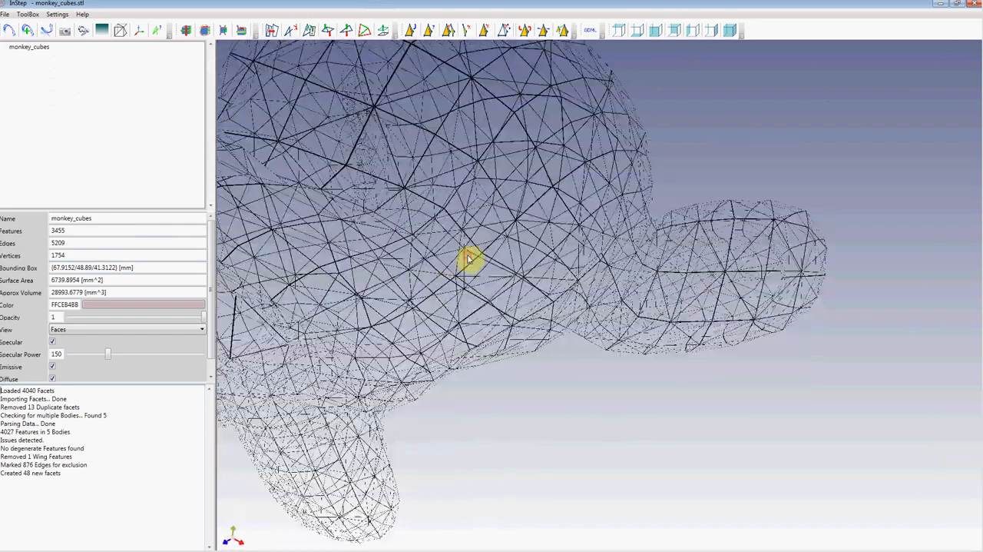
pyautogui.scroll(-8, 439, 281)
pyautogui.click(121, 32)
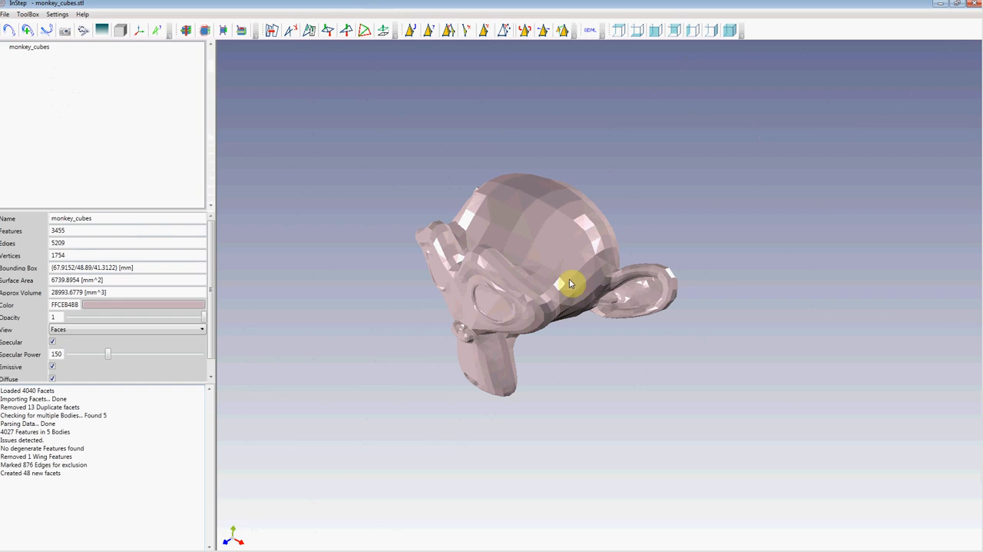
pyautogui.moveTo(513, 304); pyautogui.dragTo(538, 322)
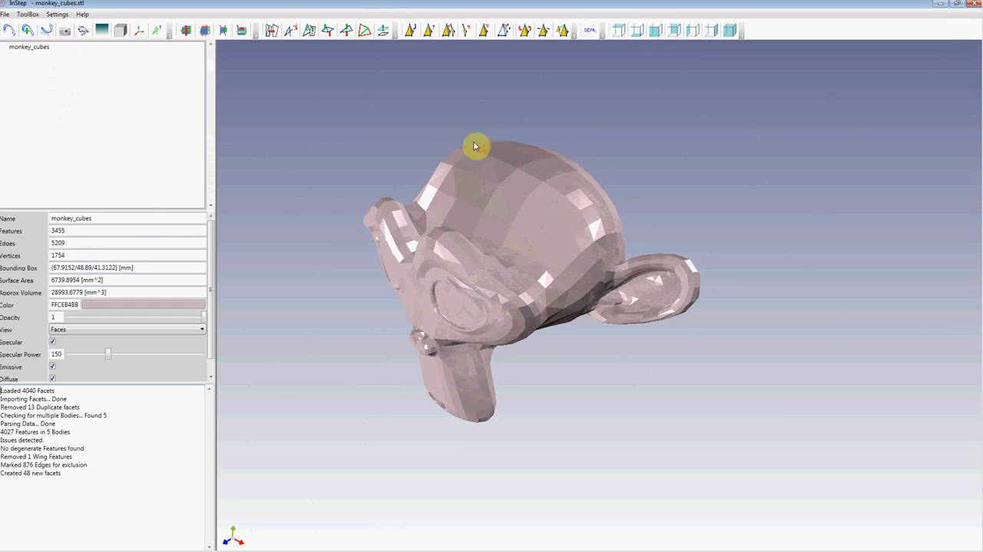
# Step: Export the repaired body as a STEP file named monkey_cubes in the Examples folder
pyautogui.click(65, 30)
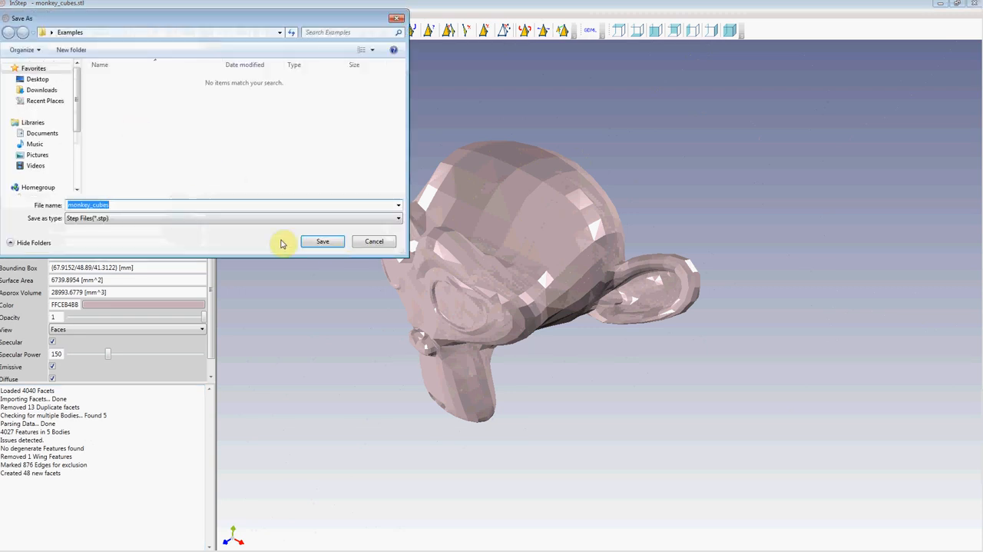
pyautogui.click(319, 242)
pyautogui.click(537, 321)
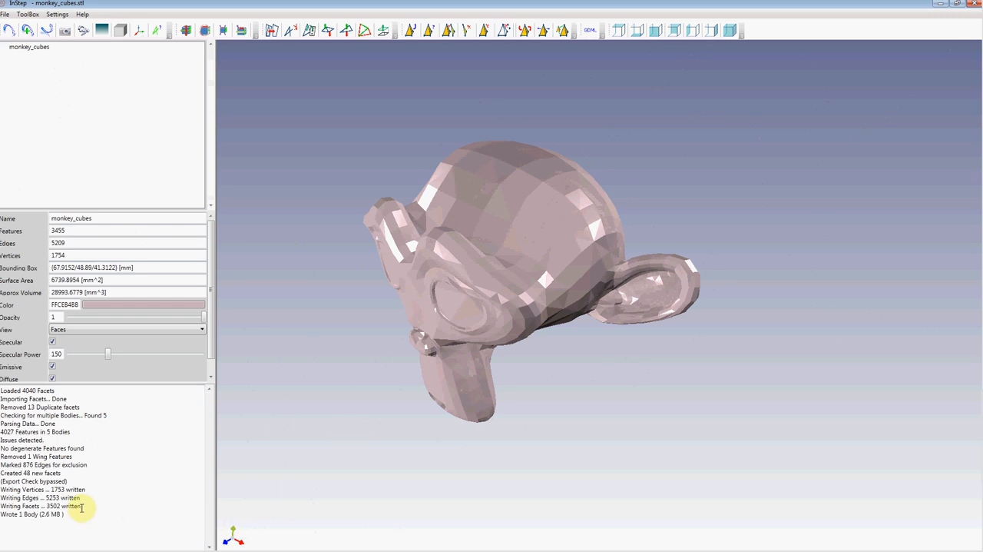
# Step: Check the exported body's geometry for faults and dismiss the report
pyautogui.click(157, 32)
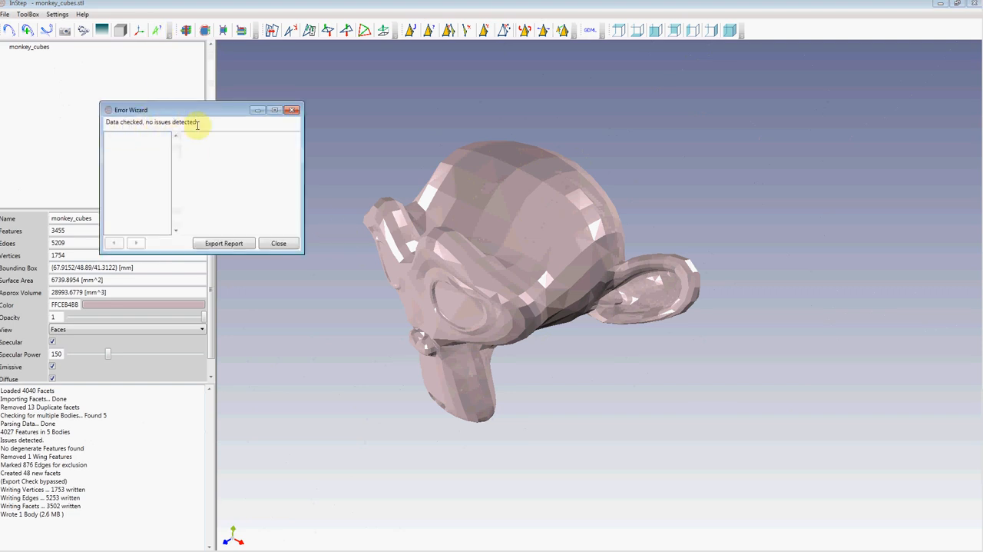
pyautogui.click(277, 243)
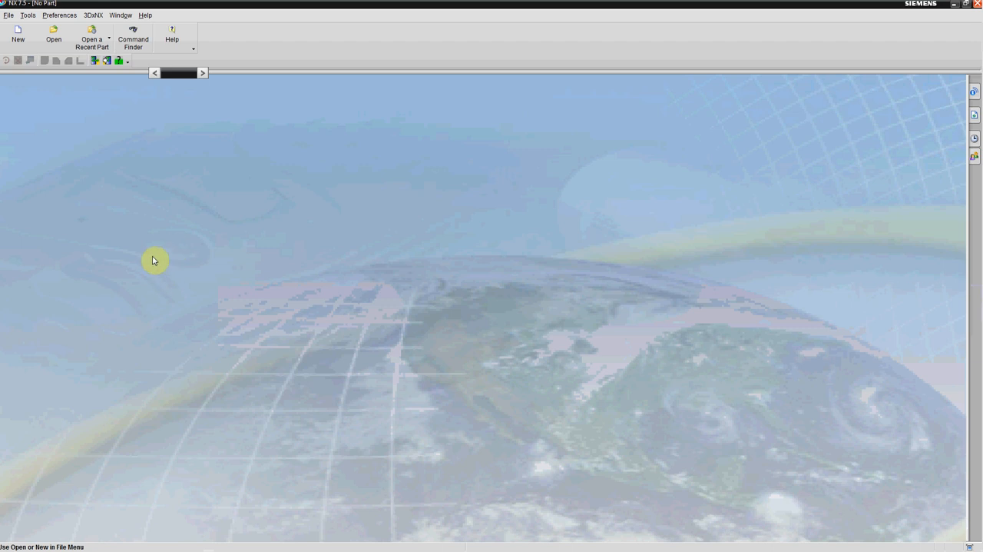
# Step: Switch to NX 7.5 and create a new model part
pyautogui.click(19, 35)
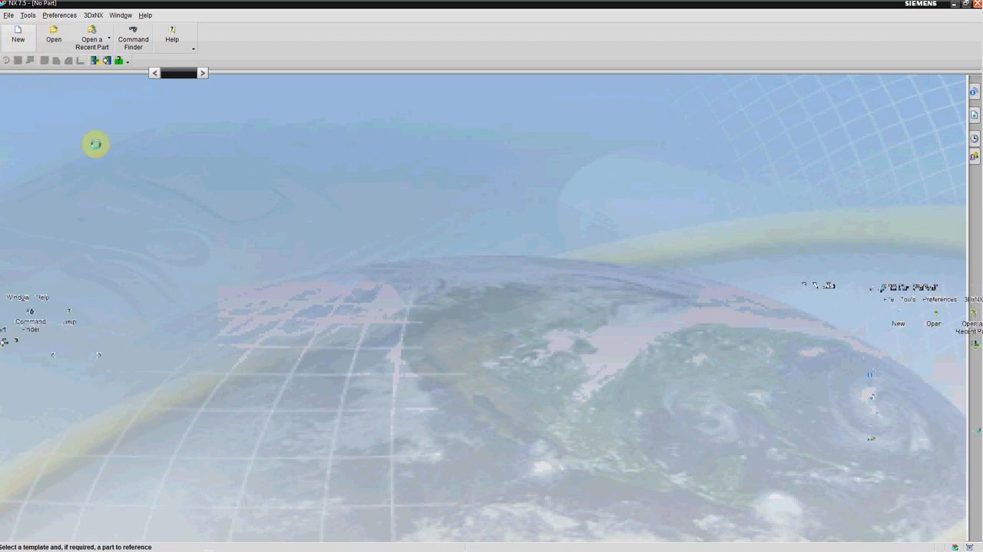
pyautogui.click(347, 516)
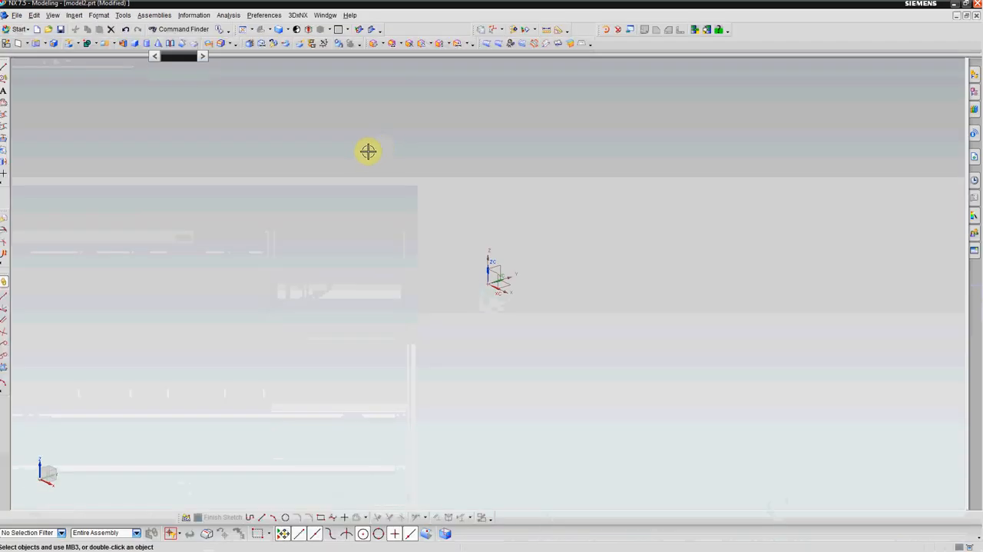
# Step: Import monkey_cubes.stp from the Examples folder as STEP214 into a new part, bringing in solids only
pyautogui.click(16, 14)
pyautogui.moveTo(83, 234)
pyautogui.click(158, 414)
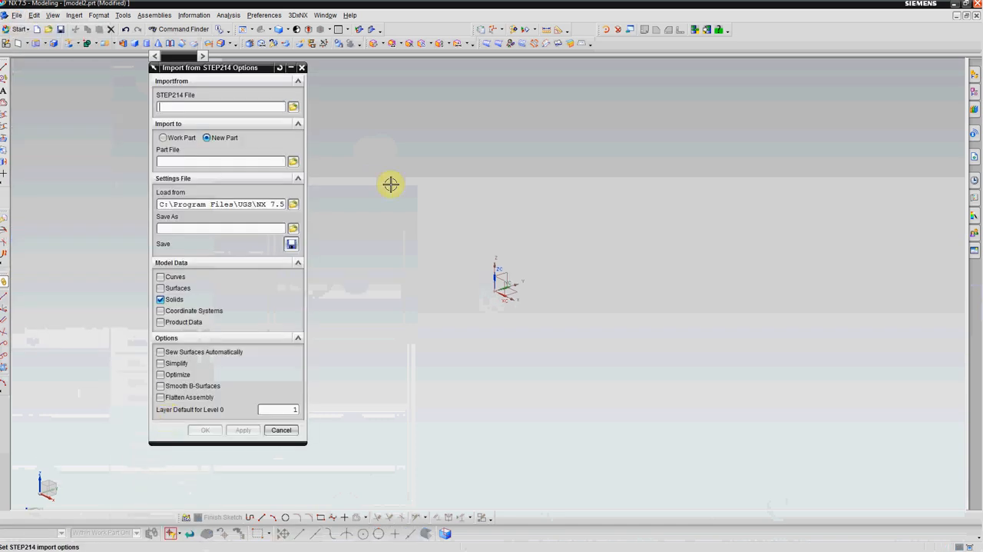
pyautogui.click(293, 107)
pyautogui.click(179, 197)
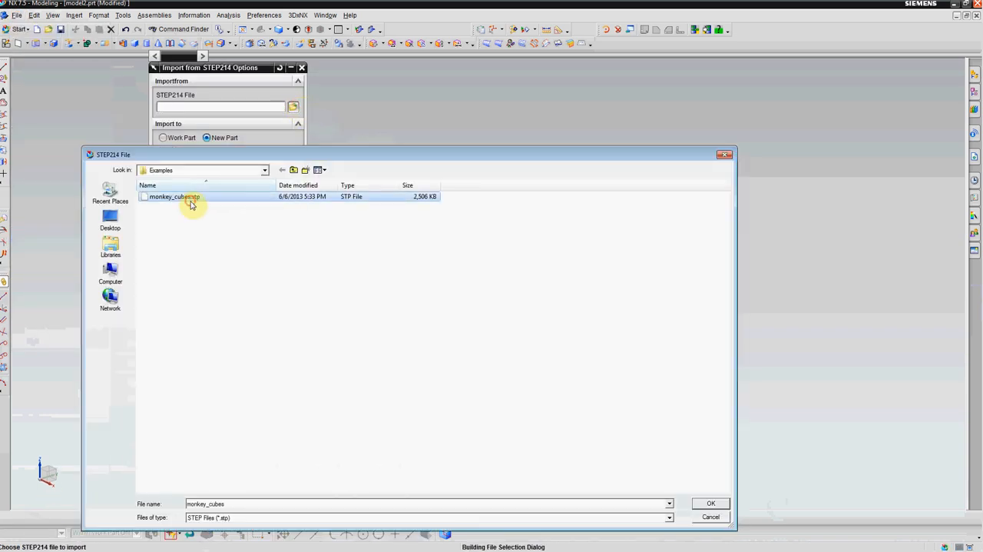
pyautogui.click(710, 503)
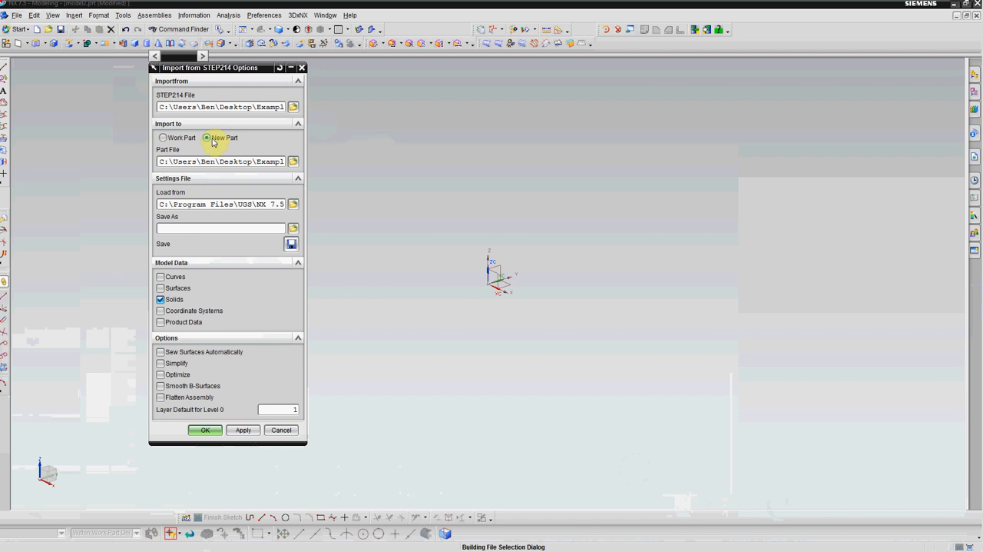
pyautogui.click(205, 430)
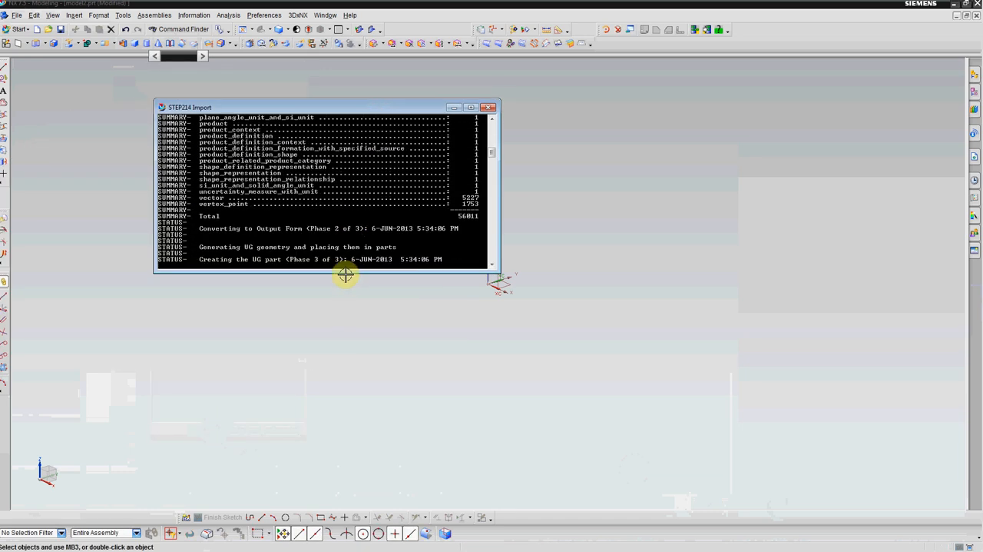
pyautogui.moveTo(338, 293); pyautogui.dragTo(354, 486)
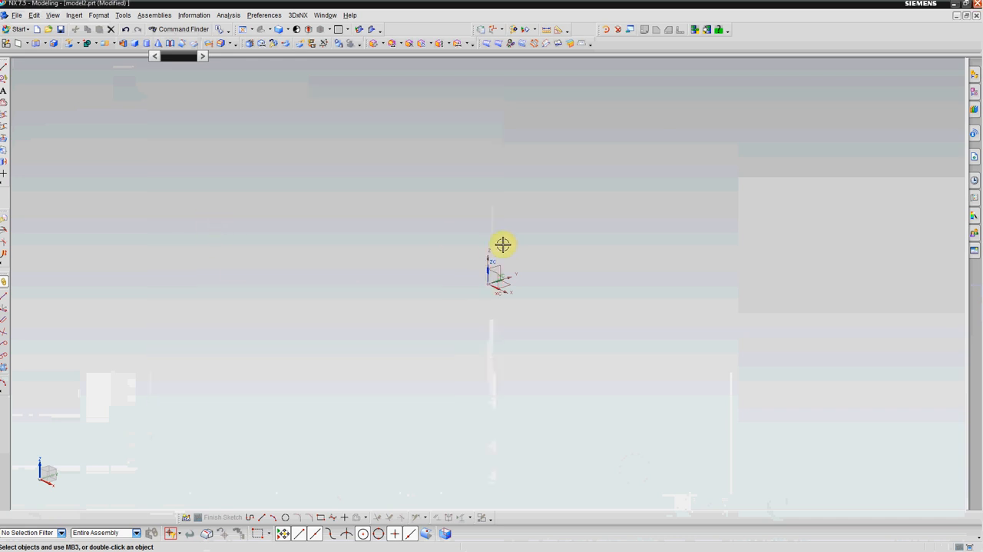
# Step: Open the imported monkey_cubes part from the Examples folder and view the head from the front
pyautogui.click(47, 30)
pyautogui.click(367, 178)
pyautogui.doubleClick(367, 178)
pyautogui.moveTo(448, 289); pyautogui.dragTo(442, 314, button='middle')
# Step: Pick the monkey head as a Unite target to check whether it is a single body, and cancel the operation
pyautogui.click(86, 43)
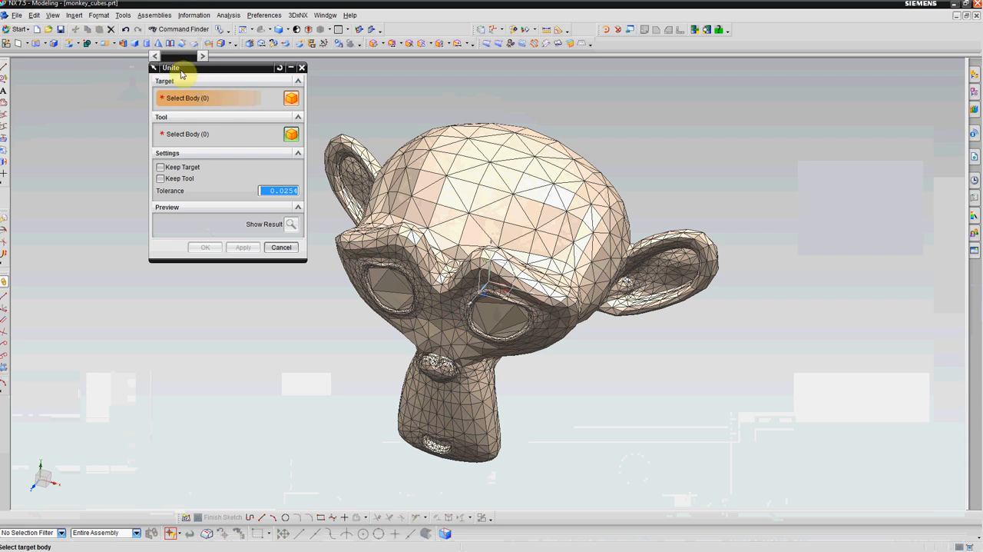
pyautogui.click(474, 175)
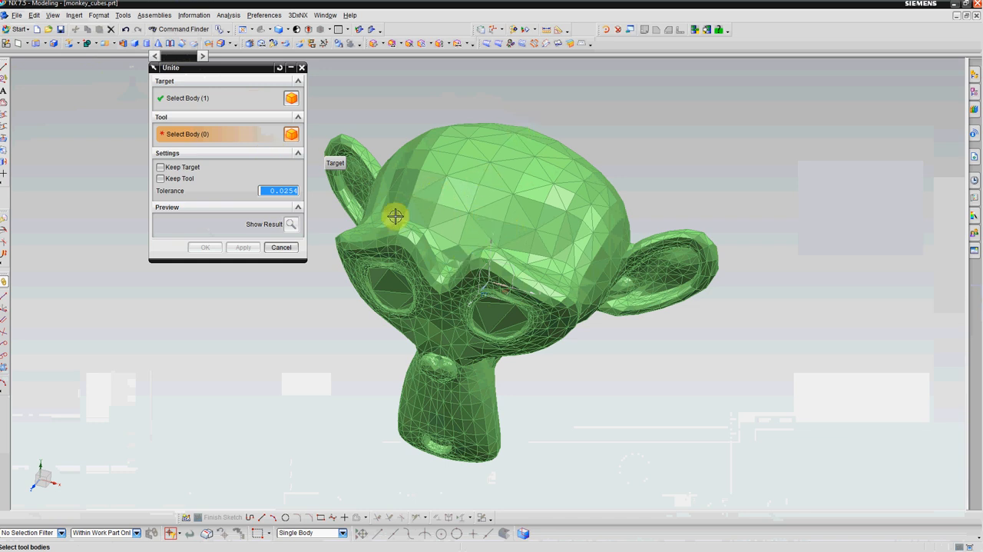
pyautogui.click(281, 247)
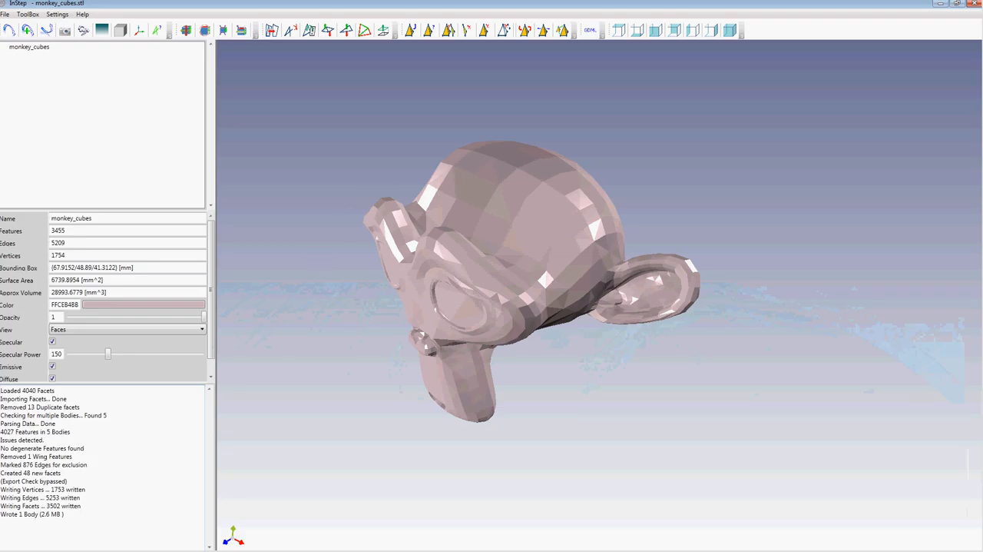
# Step: Switch to InStep and import the hand_open2 STL file from the Examples folder
pyautogui.click(10, 30)
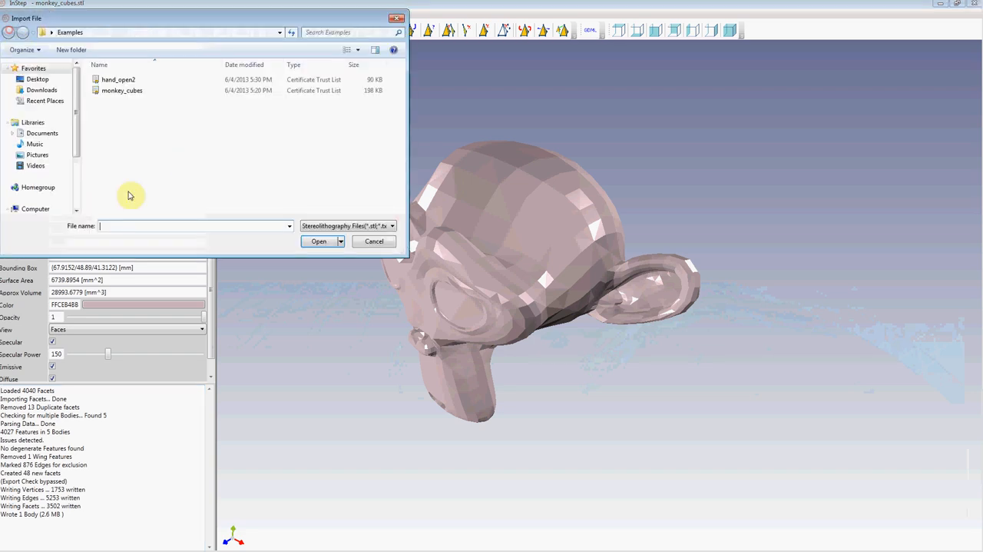
pyautogui.doubleClick(115, 80)
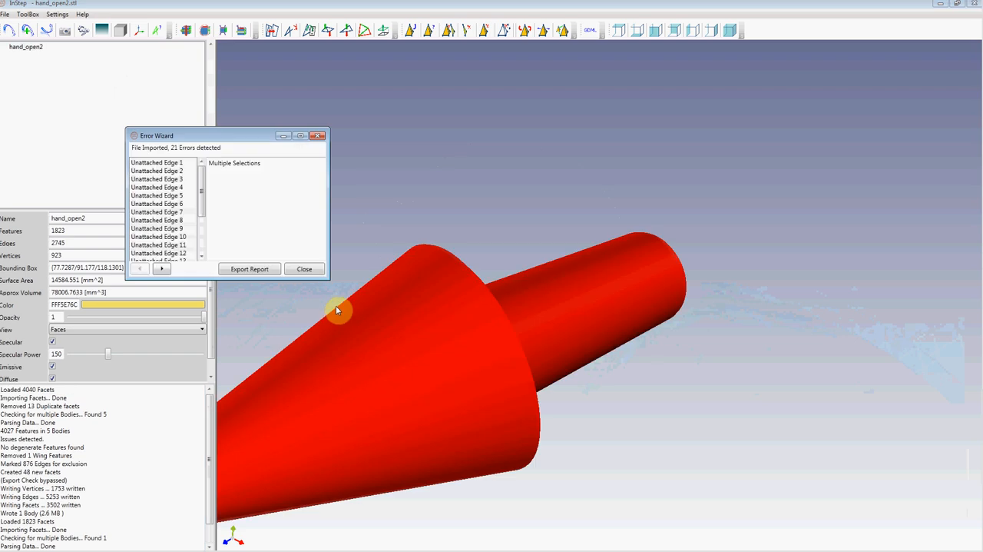
pyautogui.click(306, 268)
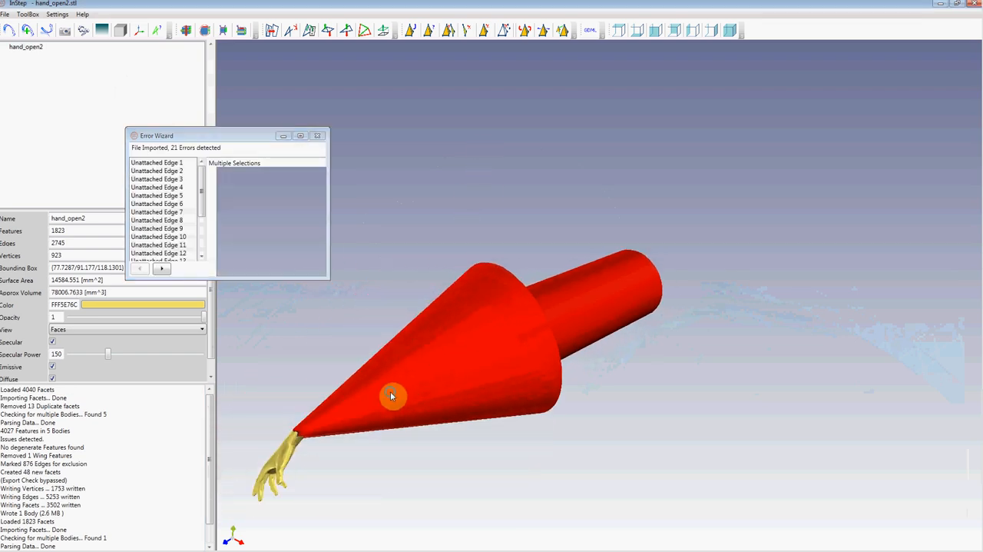
# Step: Examine the unattached edges marked around the hand's wrist and close the error report
pyautogui.moveTo(391, 397); pyautogui.dragTo(671, 191, button='middle')
pyautogui.moveTo(346, 354); pyautogui.dragTo(692, 181, button='middle')
pyautogui.moveTo(419, 339); pyautogui.dragTo(791, 255, button='middle')
pyautogui.moveTo(485, 327); pyautogui.dragTo(709, 265, button='middle')
pyautogui.moveTo(454, 340); pyautogui.dragTo(609, 209, button='middle')
pyautogui.moveTo(610, 210); pyautogui.dragTo(608, 408, button='right')
pyautogui.moveTo(202, 180); pyautogui.dragTo(202, 155)
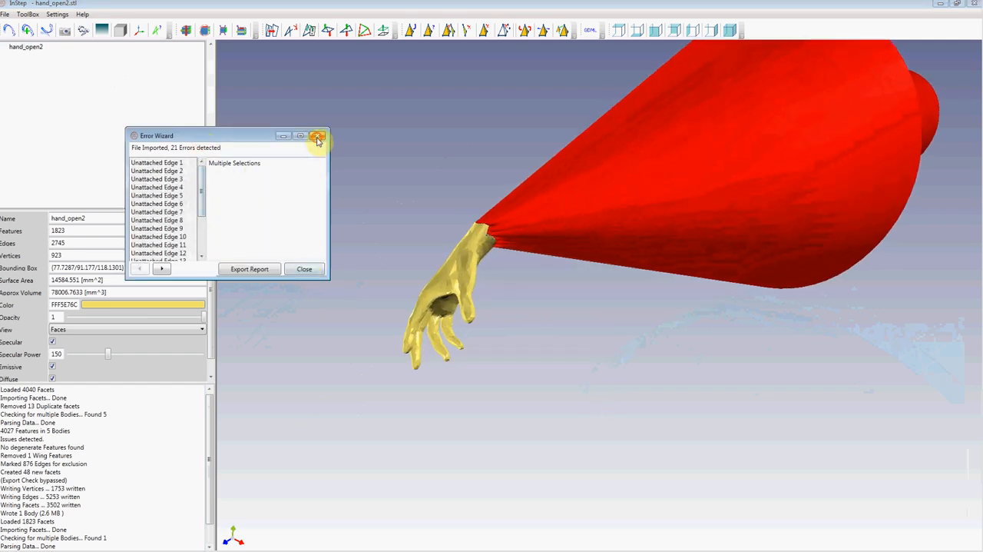
pyautogui.click(318, 138)
# Step: Examine the hand mesh from several sides, including the open end and interior of the wrist
pyautogui.moveTo(489, 254); pyautogui.dragTo(524, 365)
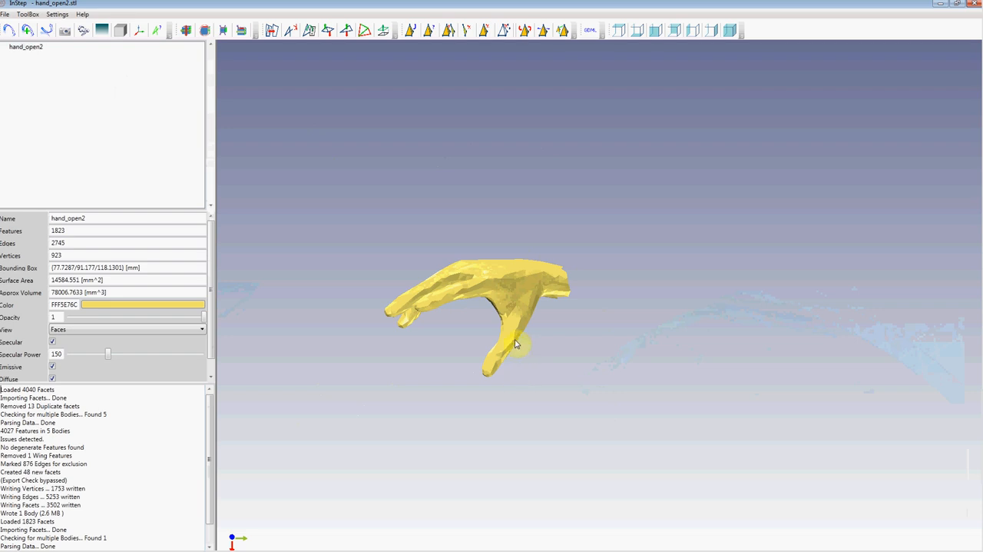
pyautogui.scroll(1, 532, 296)
pyautogui.moveTo(532, 297); pyautogui.dragTo(458, 302)
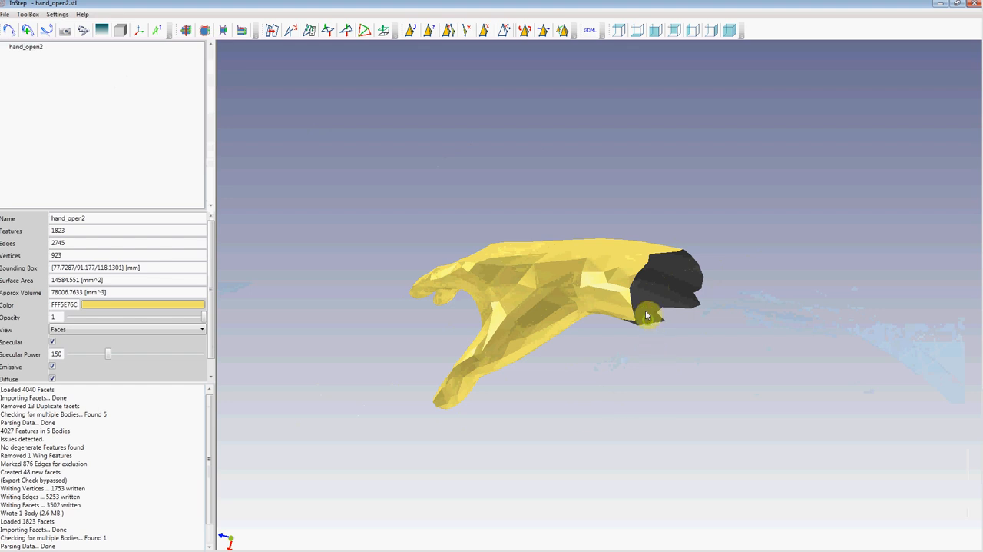
pyautogui.scroll(2, 631, 336)
pyautogui.moveTo(652, 247); pyautogui.dragTo(706, 382, button='middle')
pyautogui.moveTo(699, 374); pyautogui.dragTo(665, 334, button='right')
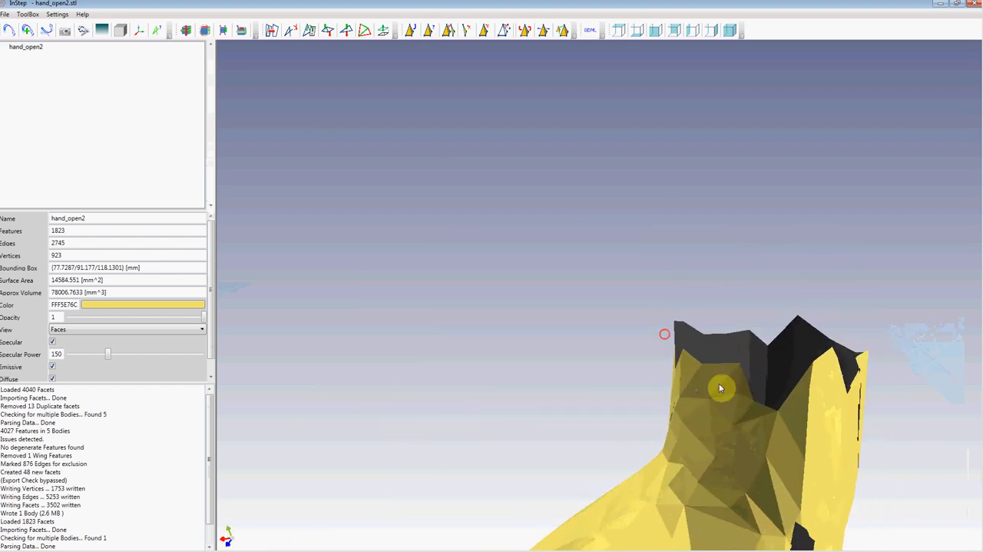
pyautogui.moveTo(781, 410); pyautogui.dragTo(700, 349, button='right')
pyautogui.moveTo(562, 267); pyautogui.dragTo(561, 304)
pyautogui.moveTo(562, 302); pyautogui.dragTo(569, 266, button='middle')
pyautogui.moveTo(570, 292); pyautogui.dragTo(568, 275, button='right')
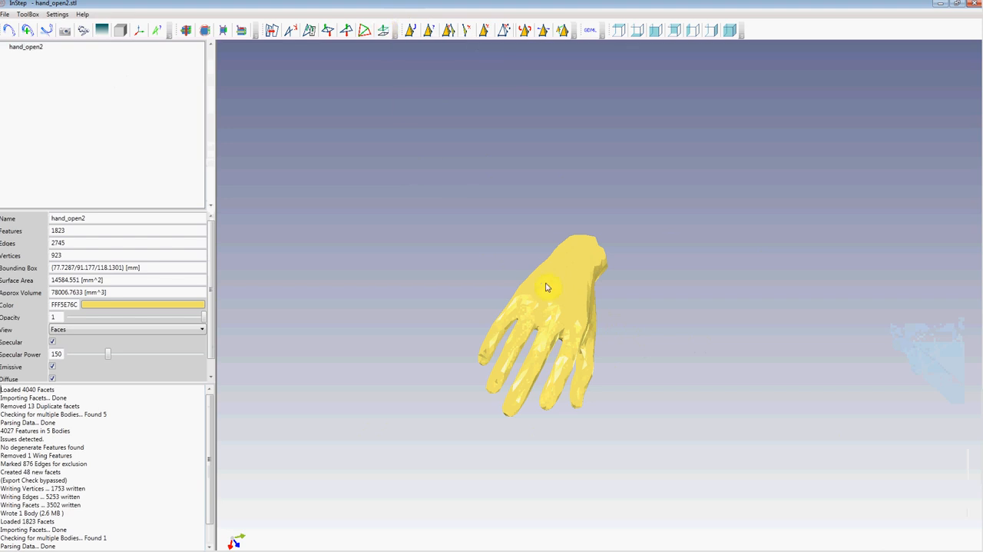
# Step: Try to inflate the hand_open2 mesh
pyautogui.click(384, 30)
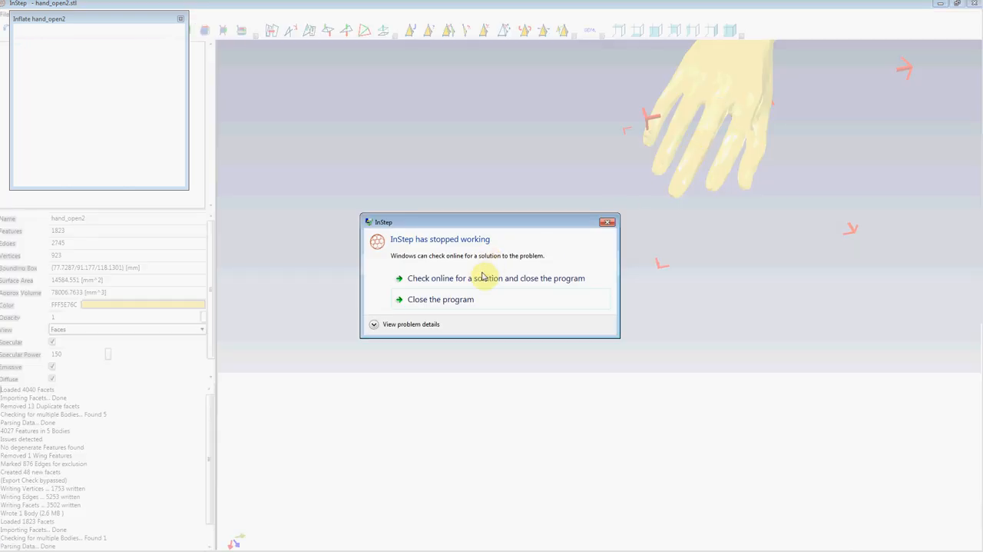
pyautogui.click(607, 222)
# Step: Relaunch InStep in a maximized window and import the hand_open2 STL file from the Examples folder
pyautogui.doubleClick(92, 69)
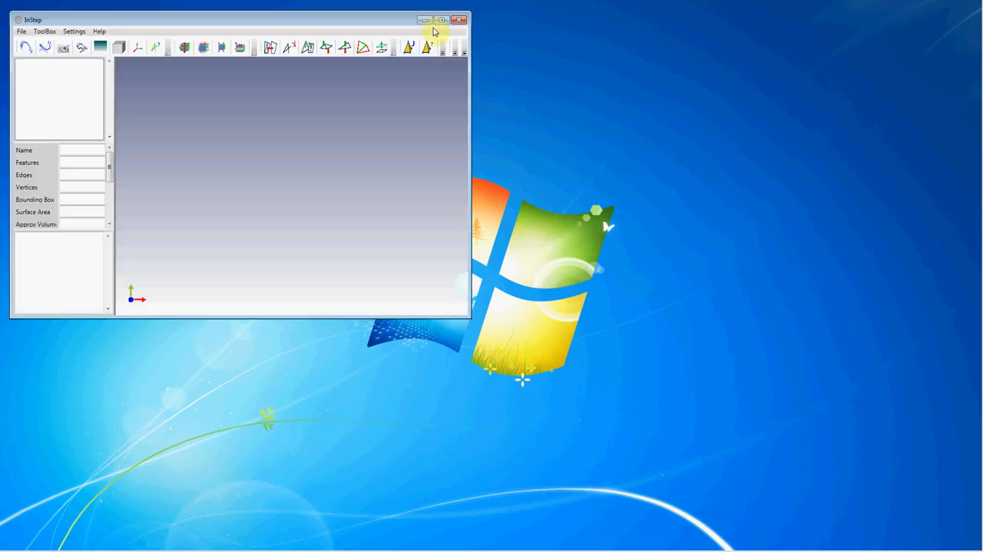
pyautogui.click(438, 21)
pyautogui.click(9, 30)
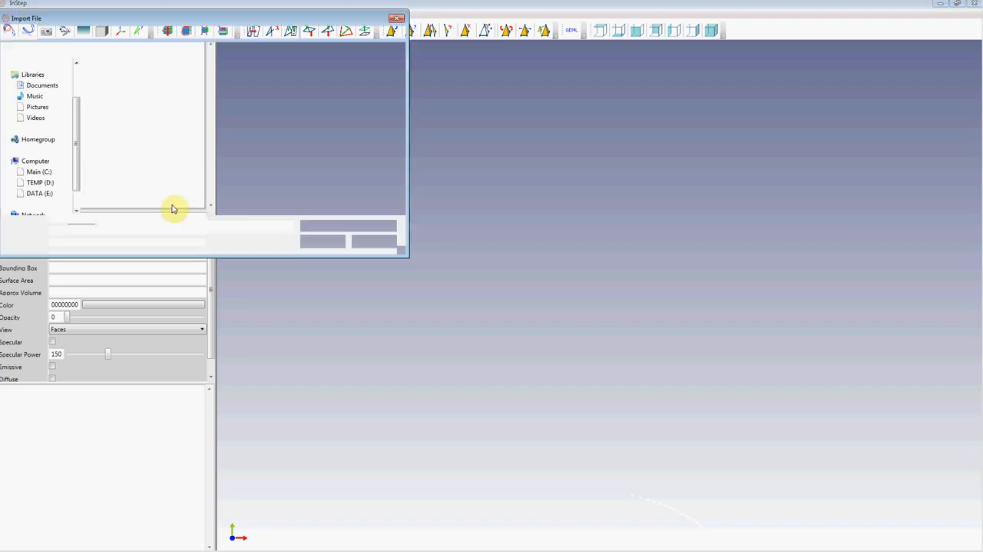
pyautogui.doubleClick(119, 80)
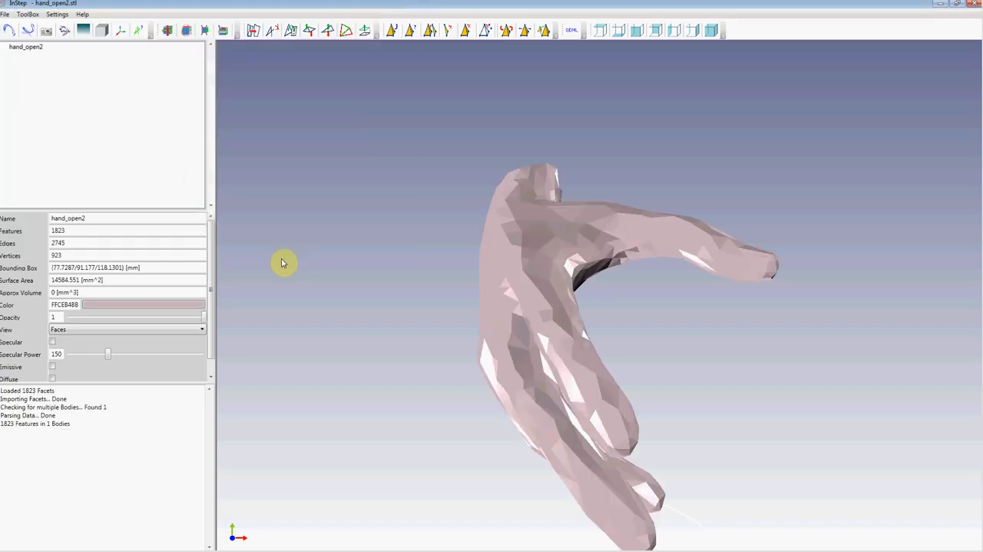
pyautogui.click(231, 45)
# Step: Inflate the hand_open2 mesh by a constant value based on the smallest edge with a factor of 0.45
pyautogui.moveTo(557, 330); pyautogui.dragTo(587, 262)
pyautogui.click(383, 30)
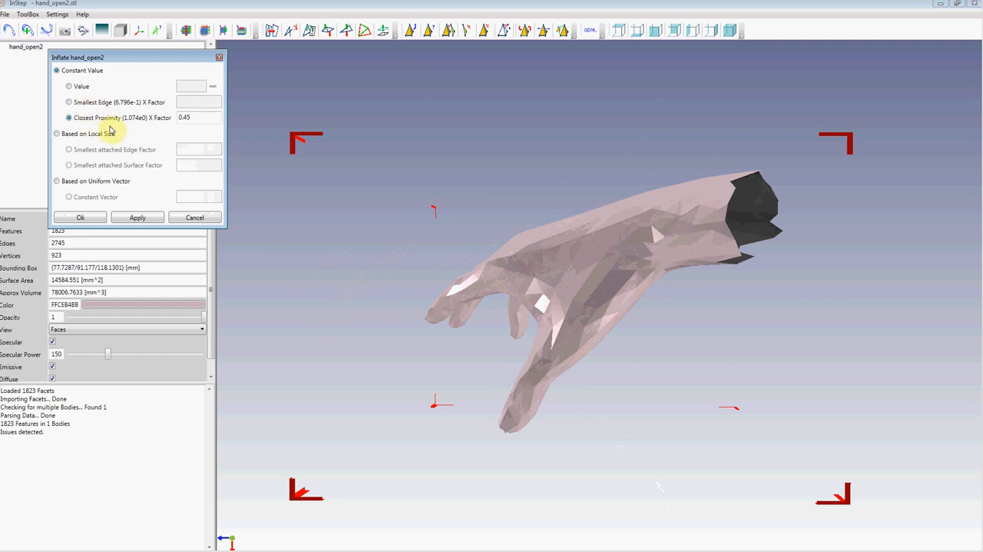
pyautogui.click(70, 103)
pyautogui.click(184, 100)
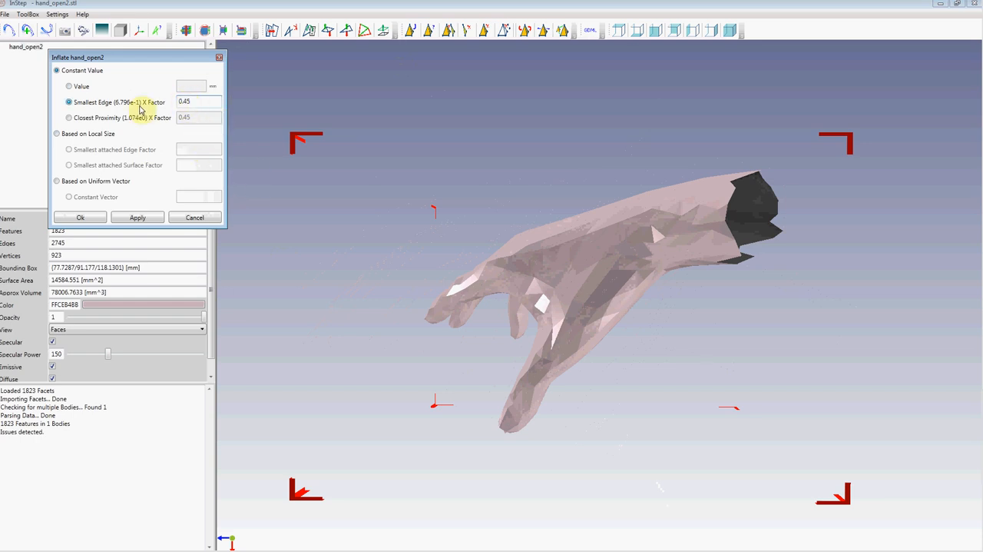
pyautogui.click(80, 217)
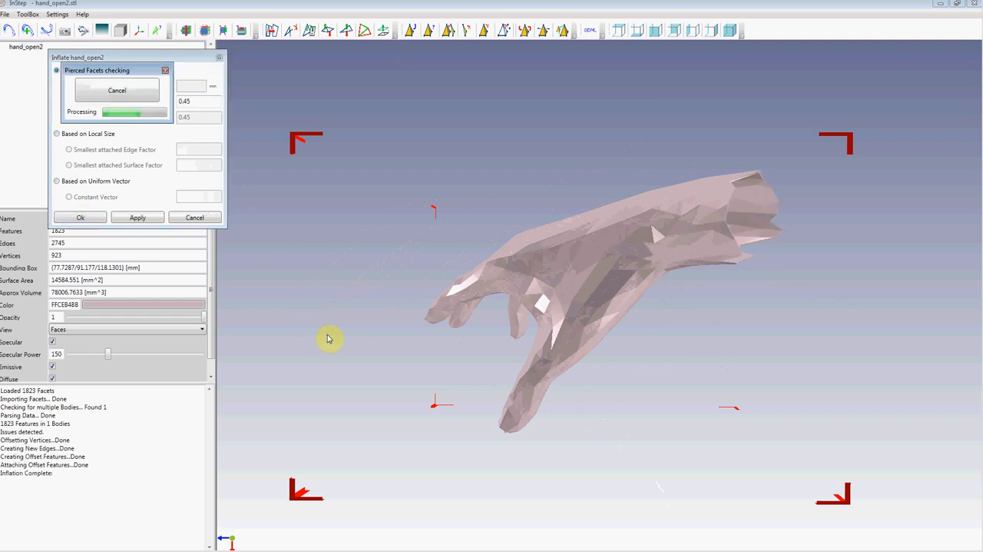
# Step: Examine the wall thickness of the inflated hand at its open wrist
pyautogui.moveTo(726, 231); pyautogui.dragTo(714, 235)
pyautogui.moveTo(636, 234); pyautogui.dragTo(654, 225)
pyautogui.moveTo(760, 214); pyautogui.dragTo(633, 303, button='right')
pyautogui.scroll(5, 634, 322)
pyautogui.scroll(-3, 636, 326)
pyautogui.moveTo(654, 302); pyautogui.dragTo(643, 313)
# Step: Show the mesh edges, examine the inner and outer shells of the hand, and mark the inflation result in the log
pyautogui.click(123, 33)
pyautogui.moveTo(653, 275); pyautogui.dragTo(650, 266)
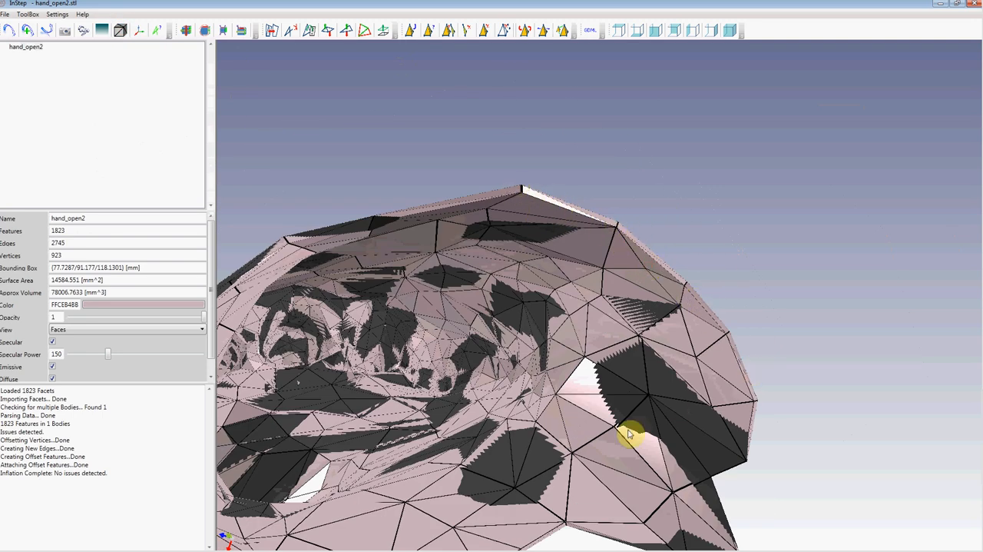
pyautogui.moveTo(507, 426); pyautogui.dragTo(629, 262)
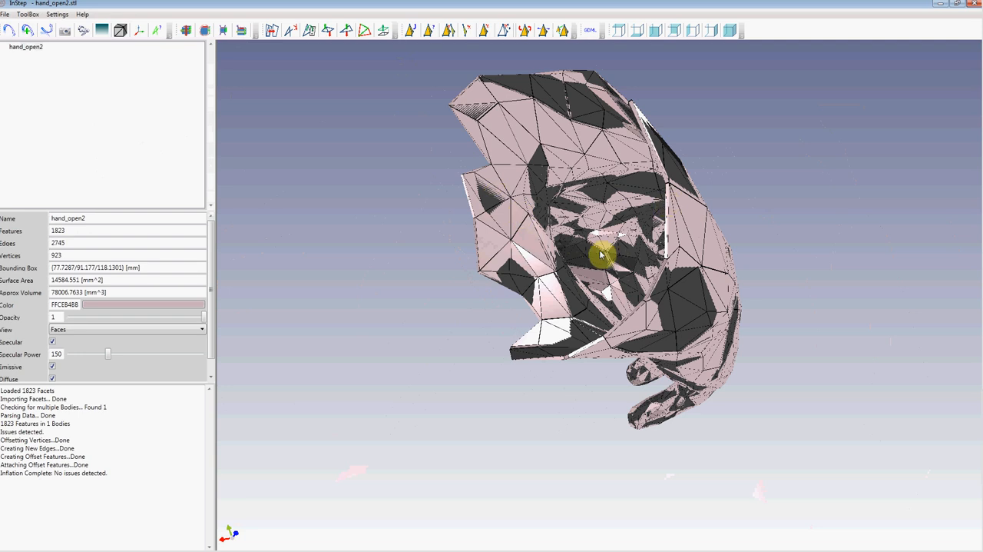
pyautogui.moveTo(593, 330); pyautogui.dragTo(605, 252)
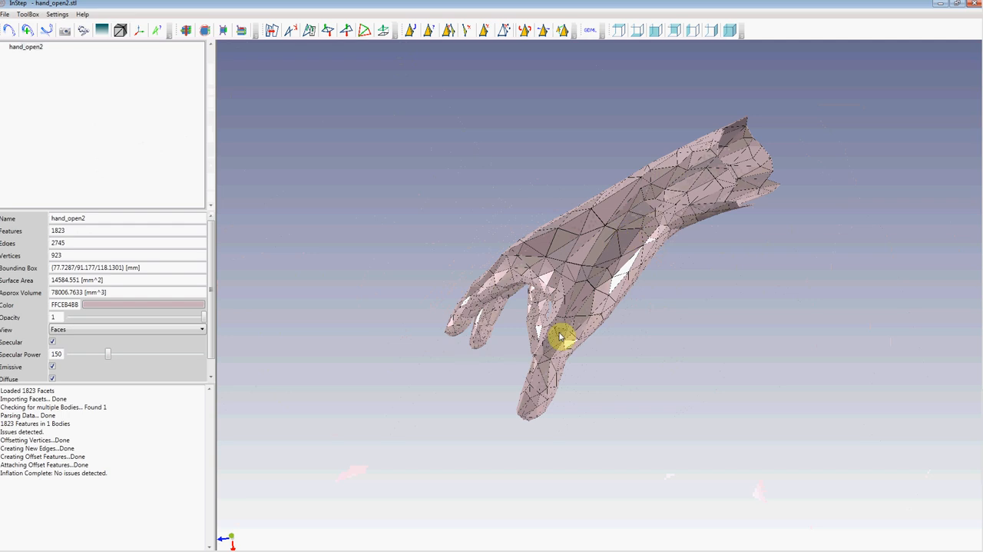
pyautogui.moveTo(116, 470); pyautogui.dragTo(16, 474)
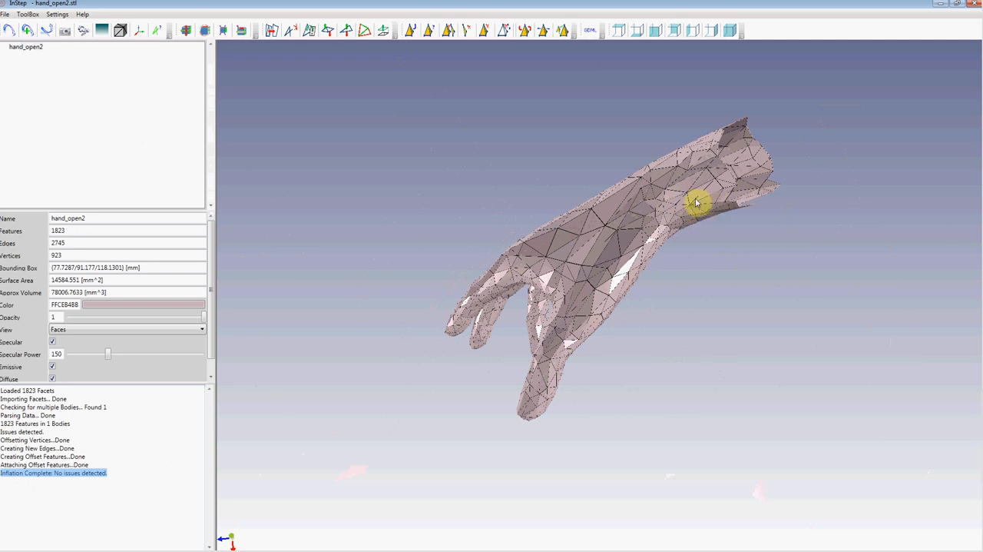
# Step: Export the inflated hand as a STEP file named hand_open2 in the Examples folder
pyautogui.click(46, 30)
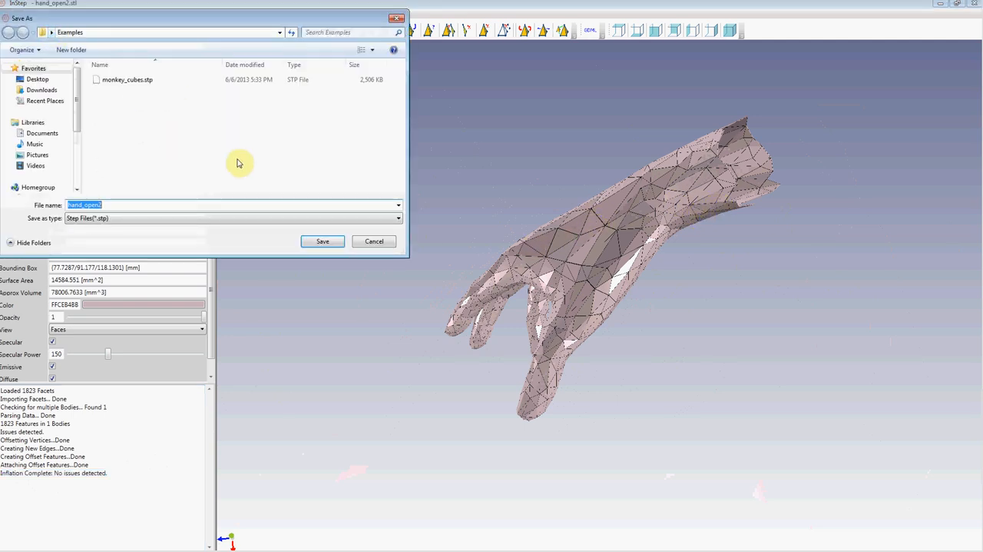
pyautogui.click(324, 242)
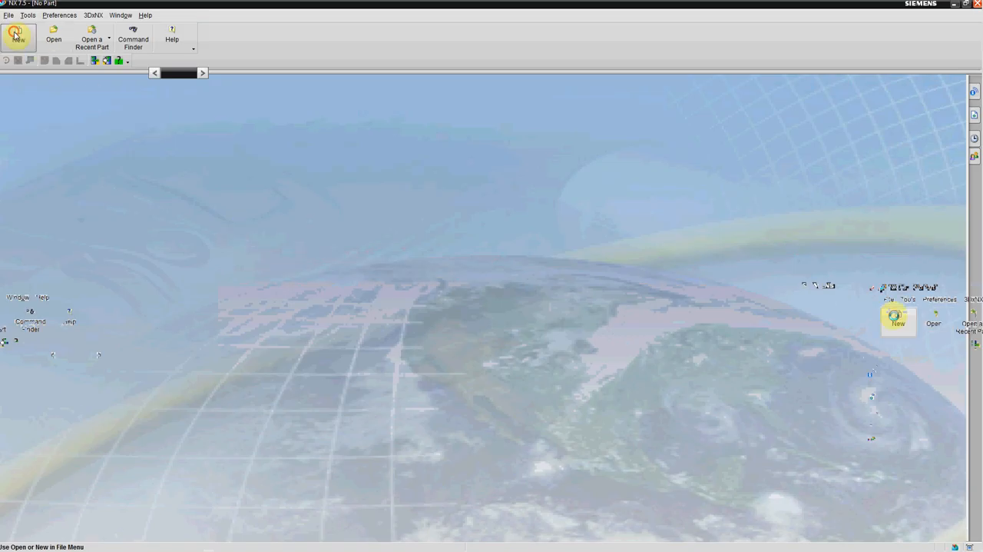
# Step: Switch to NX, create a millimetre model part, and import hand_open2.stp as STEP214 solids into a new part
pyautogui.click(14, 35)
pyautogui.click(350, 516)
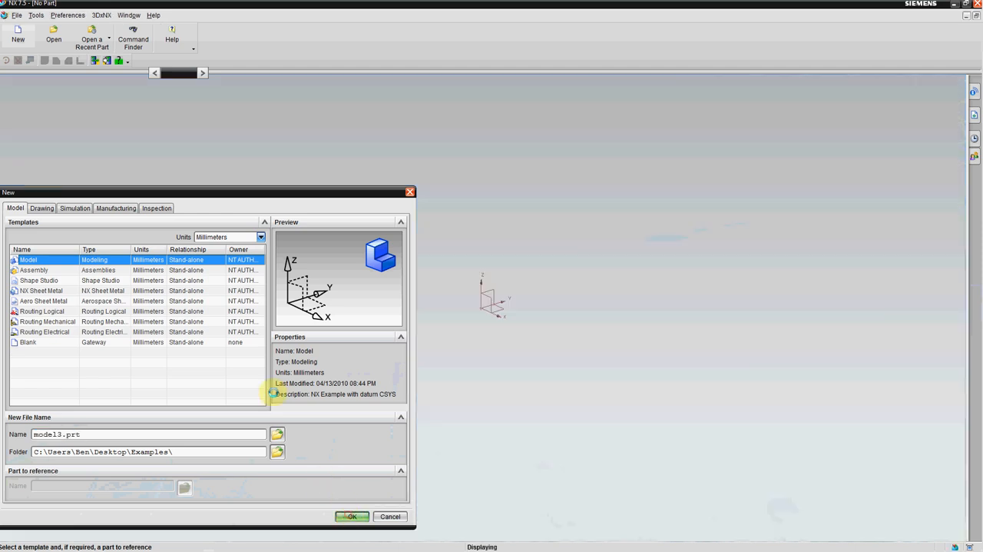
pyautogui.click(17, 14)
pyautogui.moveTo(70, 242)
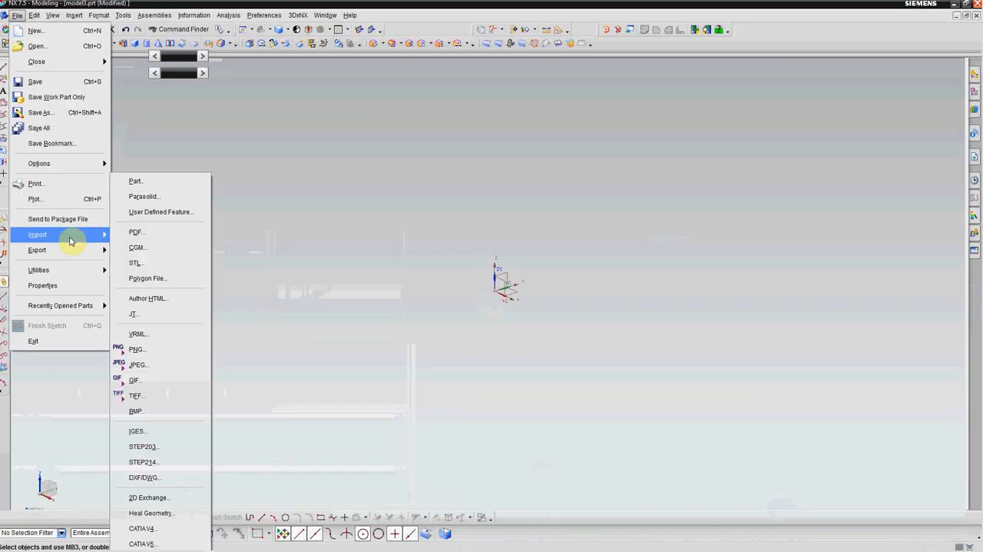
pyautogui.click(164, 410)
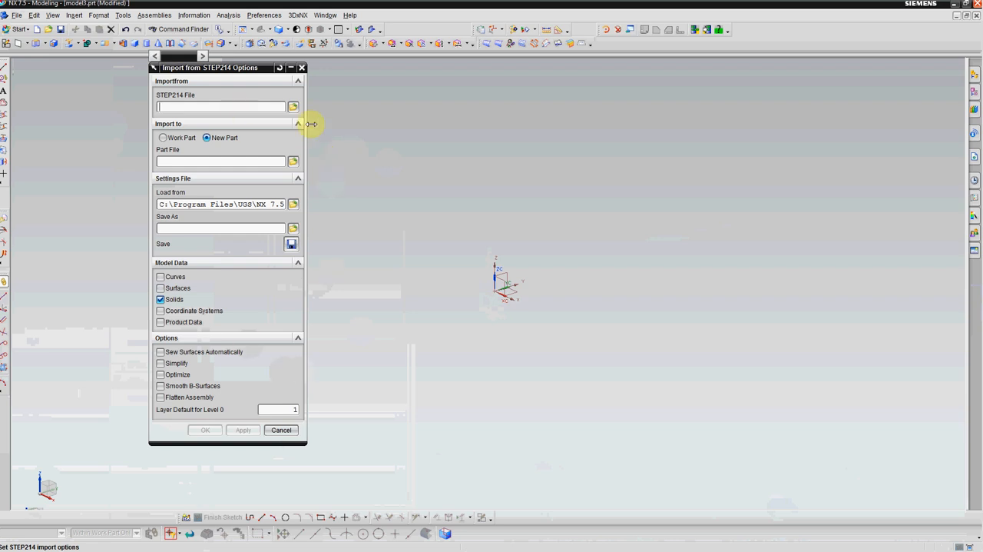
pyautogui.click(294, 106)
pyautogui.click(166, 197)
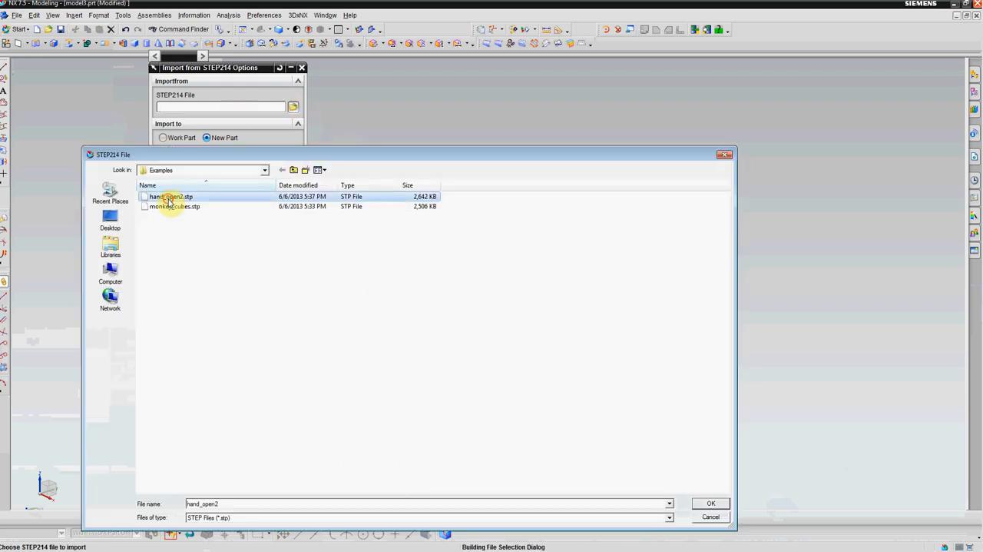
pyautogui.click(711, 503)
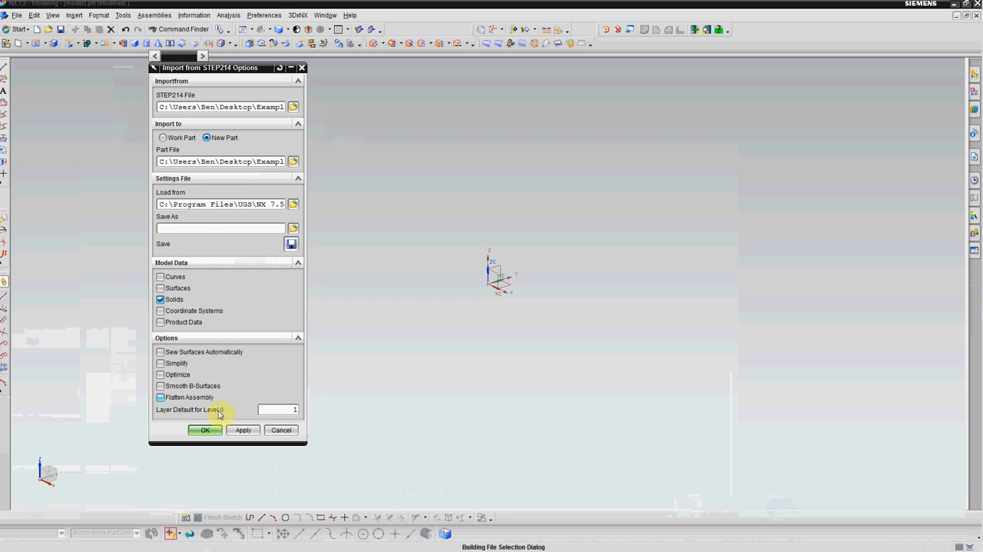
pyautogui.click(206, 430)
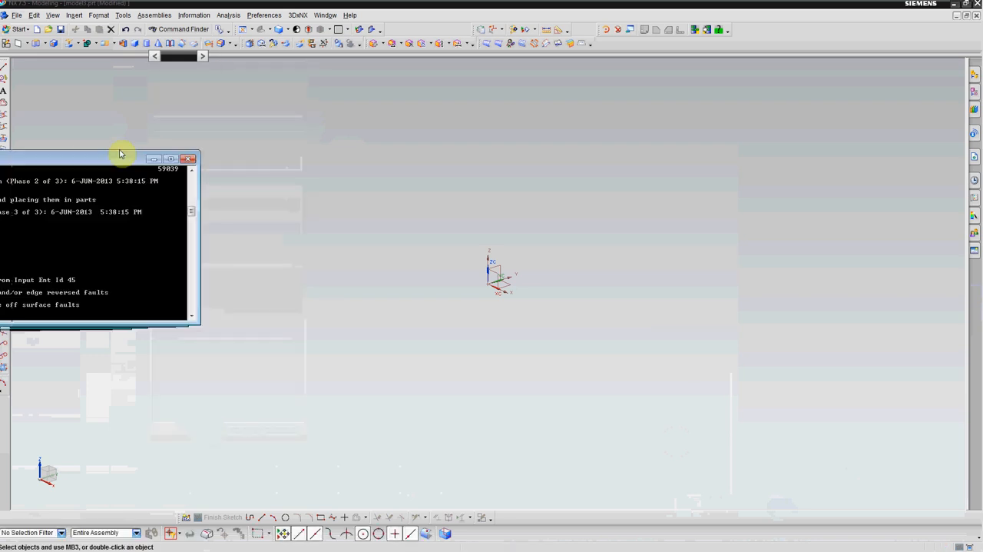
# Step: Open the hand_open2 part from the Examples folder and bring the imported hand into close view
pyautogui.moveTo(278, 269); pyautogui.dragTo(323, 421)
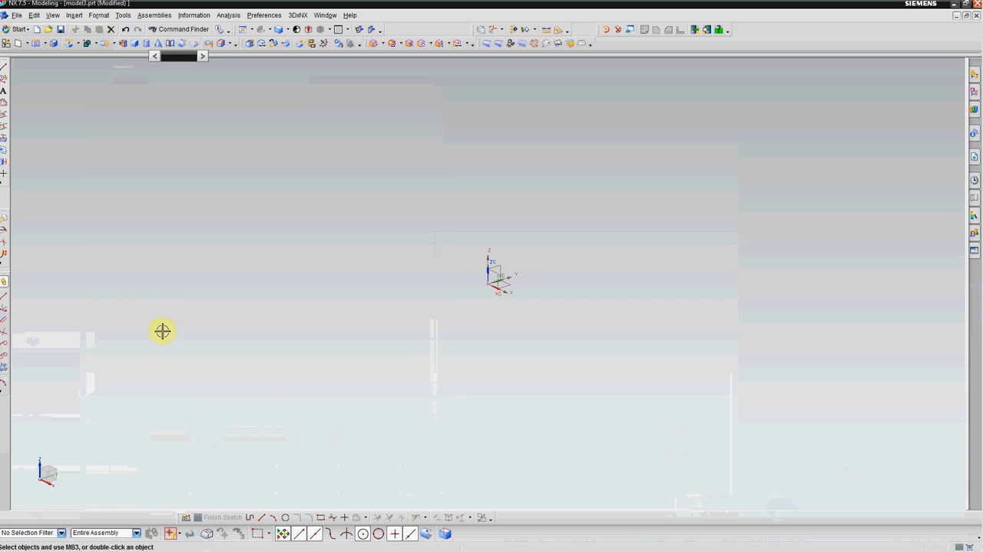
pyautogui.click(48, 29)
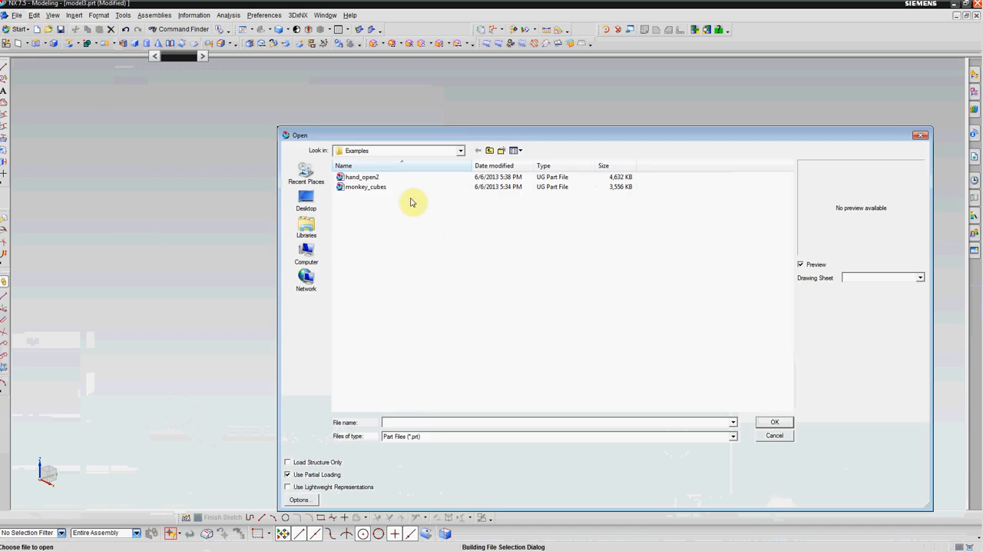
pyautogui.click(363, 177)
pyautogui.click(774, 422)
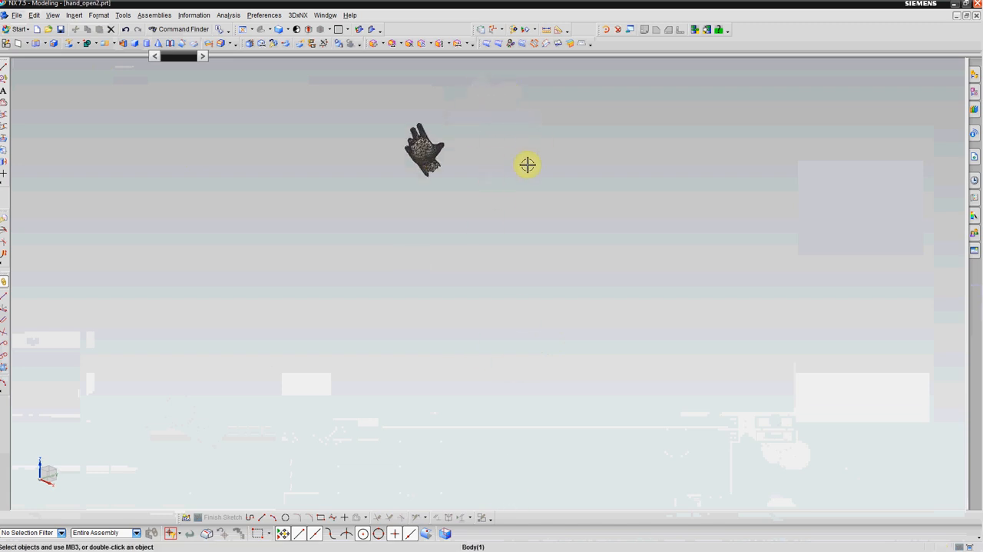
pyautogui.moveTo(422, 188); pyautogui.dragTo(382, 329, button='middle')
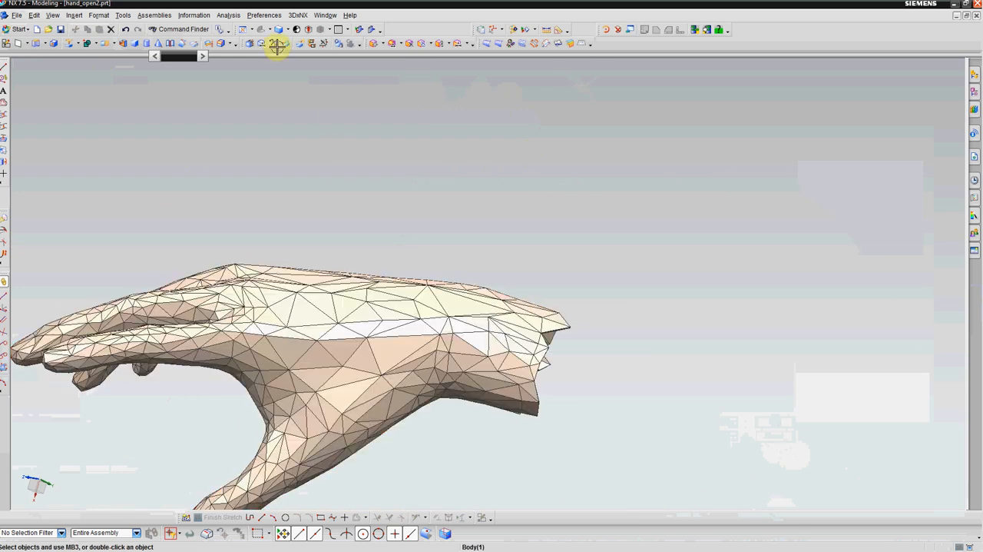
# Step: Check that the hand is selectable as a single Unite target body, inspect its open wrist, and cancel the command
pyautogui.click(87, 43)
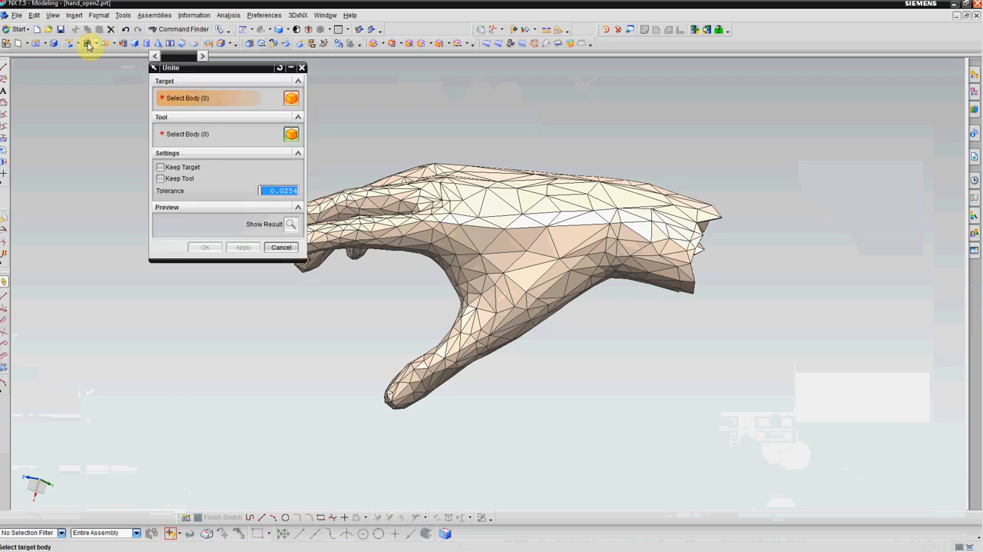
pyautogui.click(574, 256)
pyautogui.moveTo(574, 256)
pyautogui.mouseDown(button='middle')
pyautogui.moveTo(500, 245)
pyautogui.moveTo(581, 249)
pyautogui.mouseUp(button='middle')
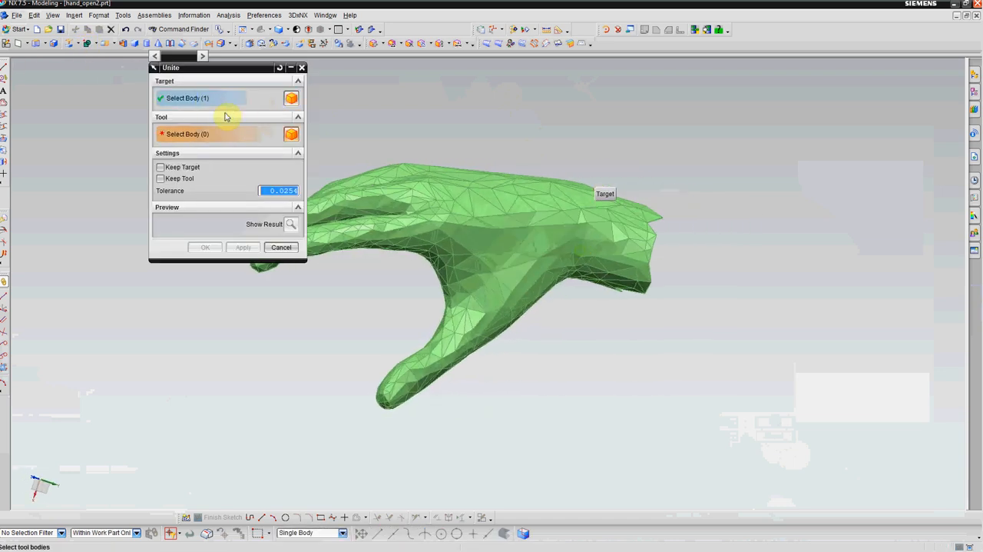
pyautogui.moveTo(476, 240); pyautogui.dragTo(432, 230, button='middle')
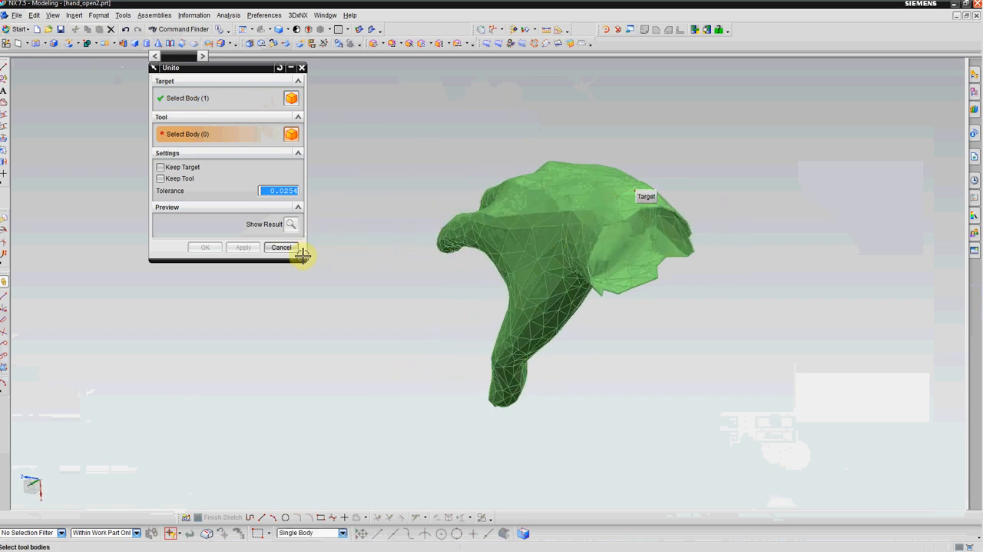
pyautogui.click(281, 247)
pyautogui.moveTo(554, 240); pyautogui.dragTo(565, 315, button='middle')
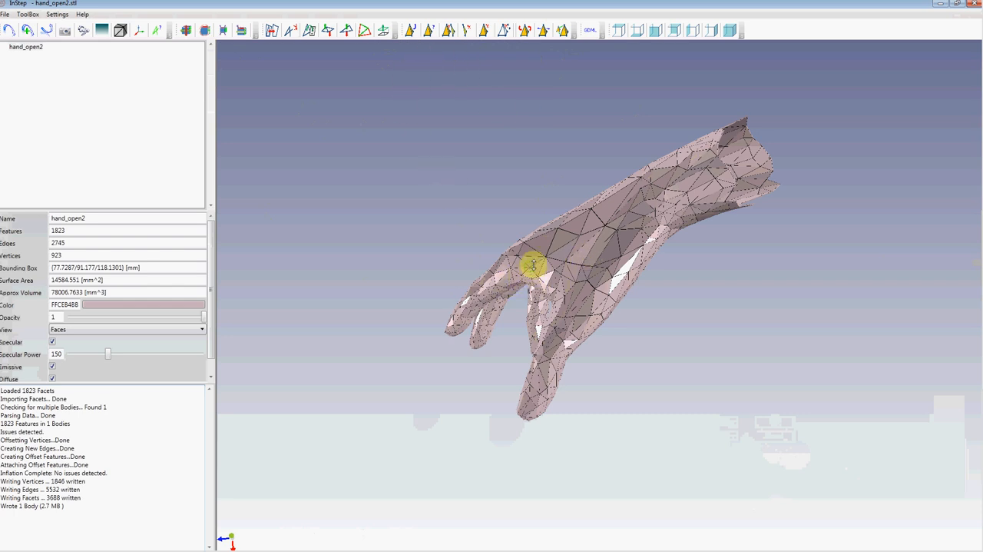
# Step: Switch to InStep, view the exported hand_open2.stp in Notepad, and examine its long entity names such as CARTESIAN_POINT
pyautogui.scroll(-5, 641, 215)
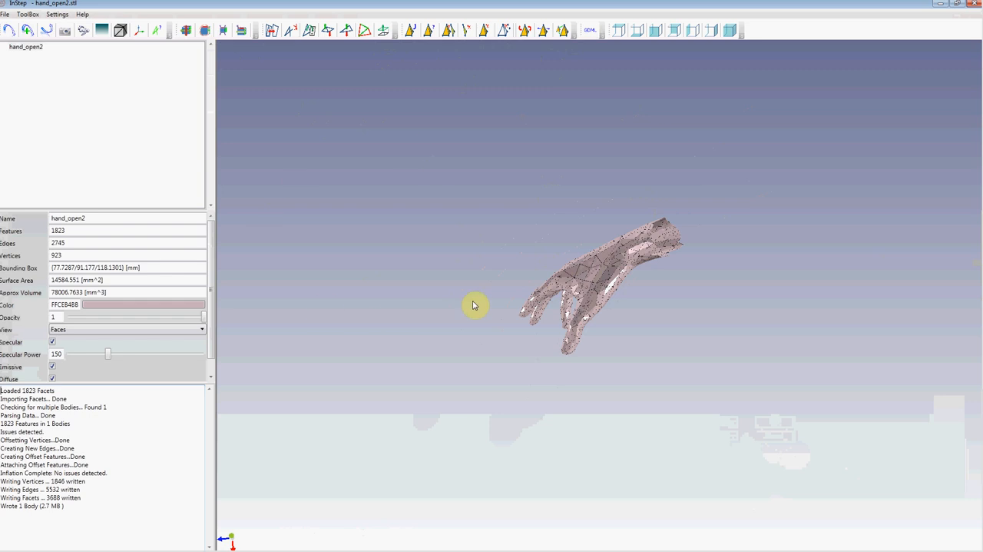
pyautogui.click(29, 15)
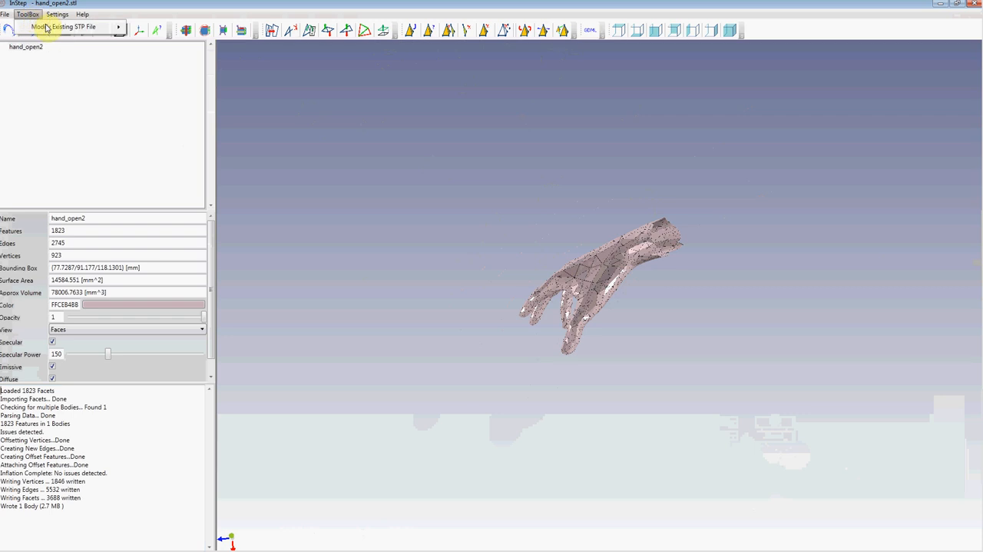
pyautogui.moveTo(60, 29)
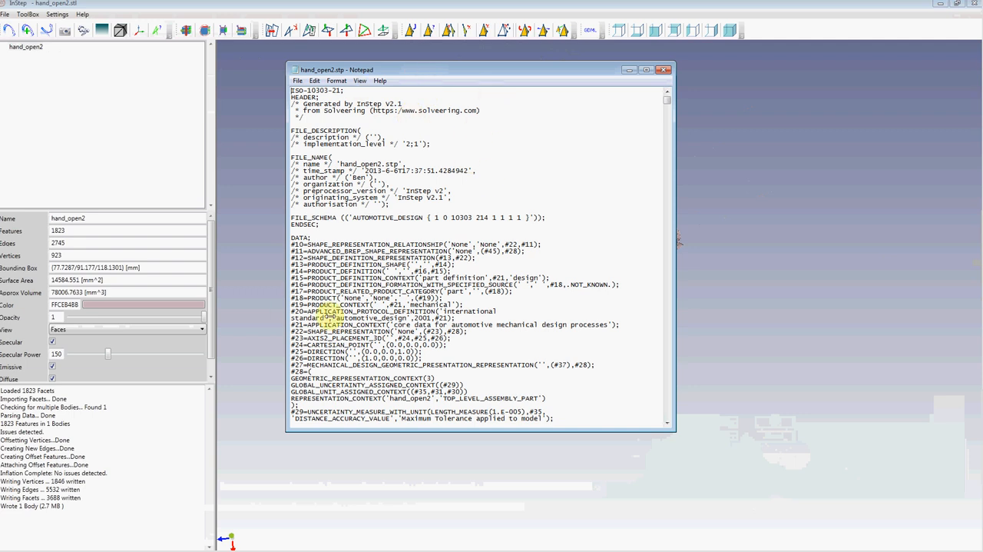
pyautogui.moveTo(537, 429); pyautogui.dragTo(541, 496)
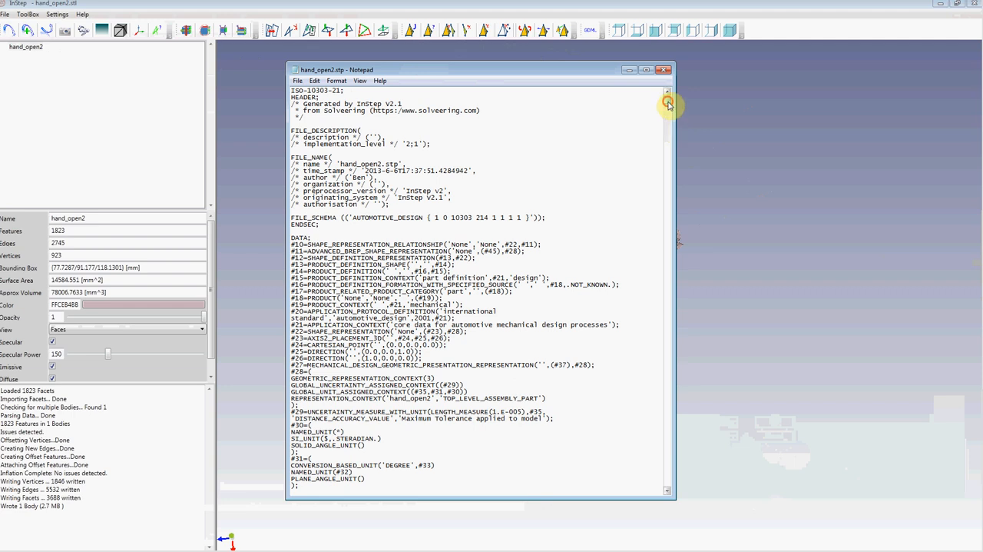
pyautogui.moveTo(668, 105); pyautogui.dragTo(668, 175)
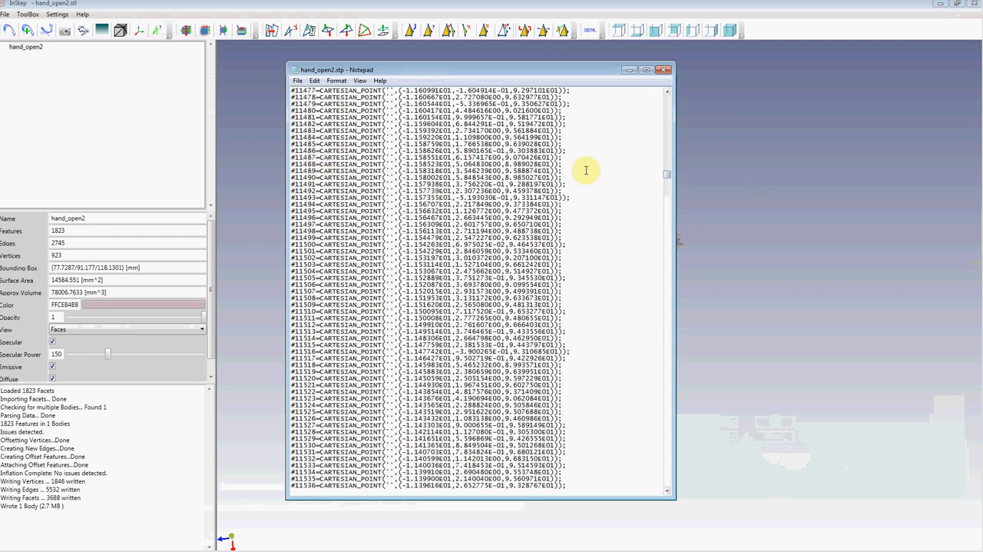
pyautogui.moveTo(321, 164); pyautogui.dragTo(379, 163)
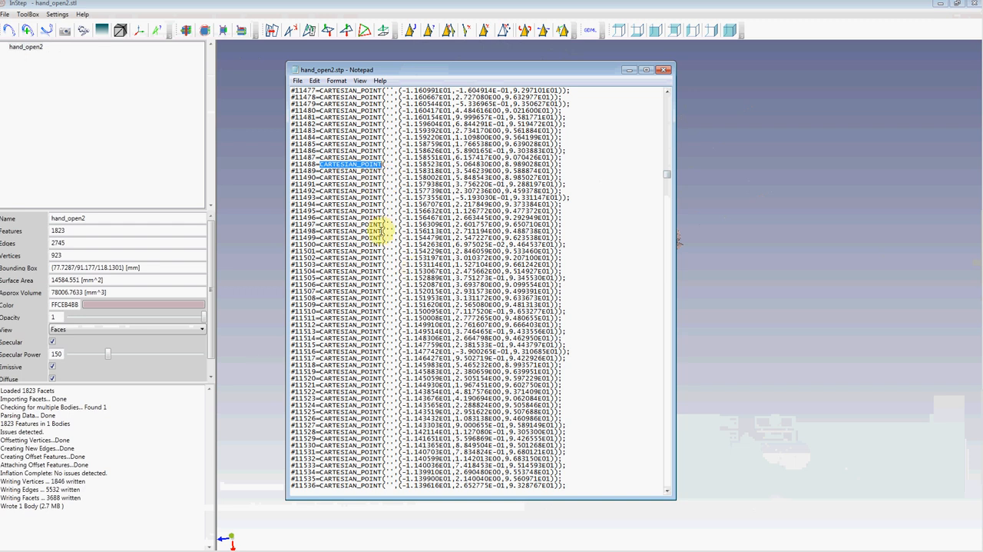
# Step: Review InStep's long and short name conversion options for existing STP files, and its help and support options
pyautogui.click(28, 13)
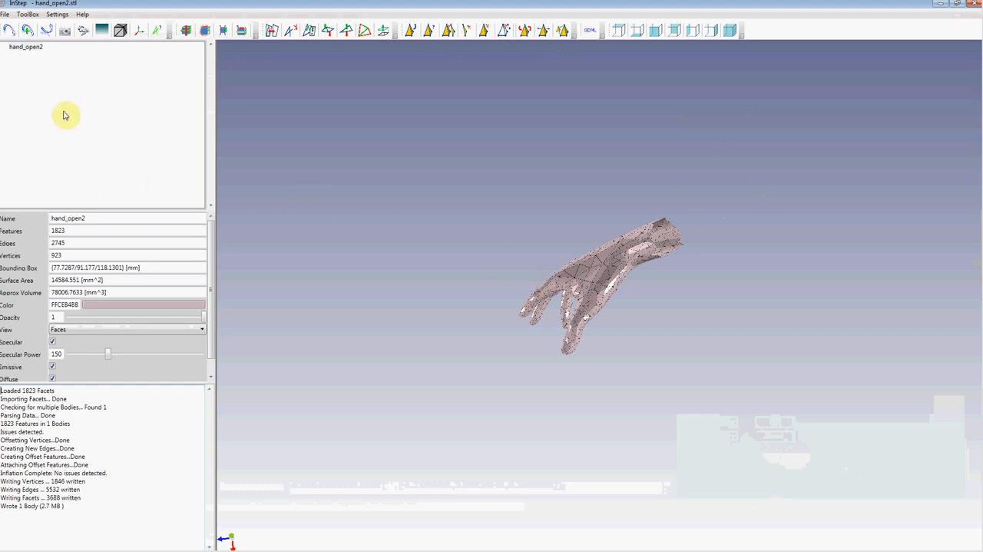
pyautogui.click(28, 14)
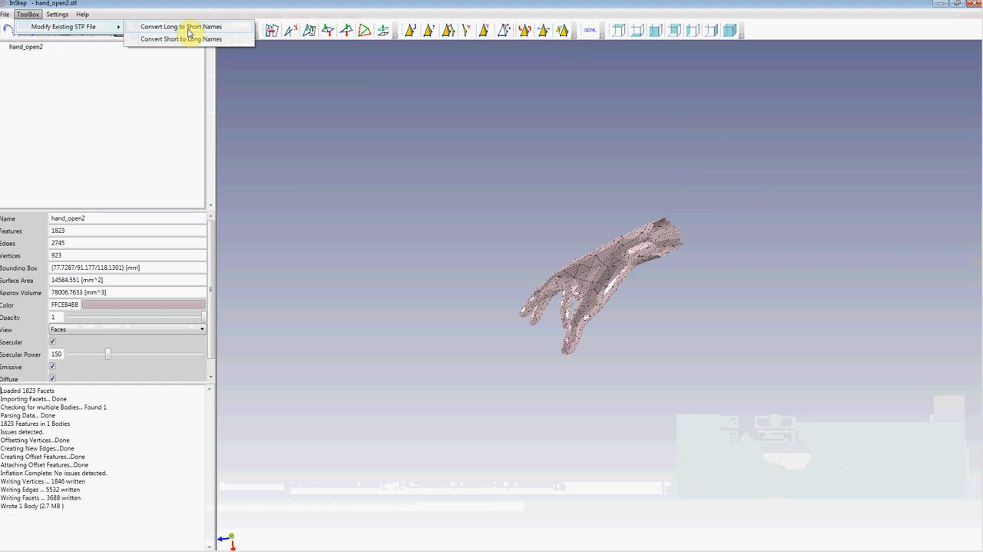
pyautogui.click(372, 132)
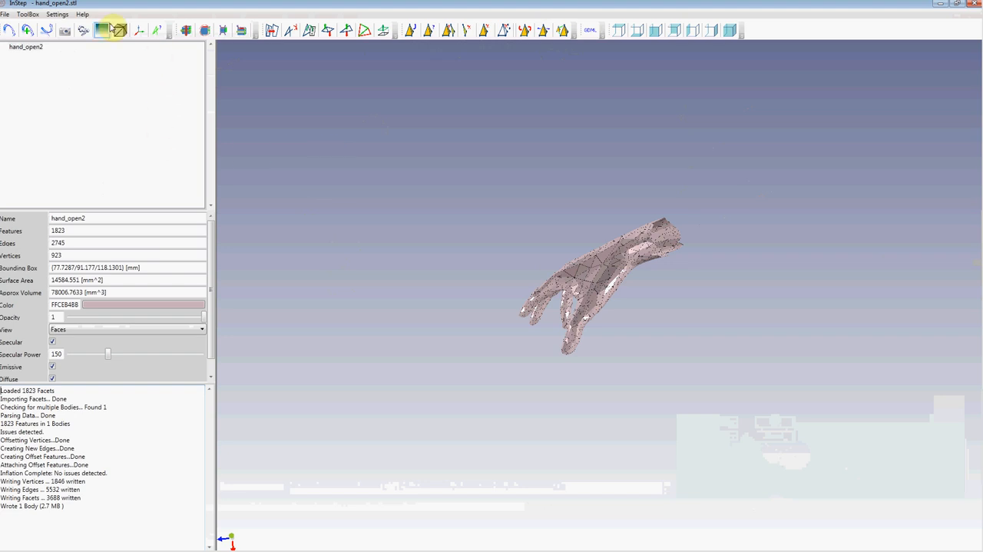
pyautogui.click(82, 14)
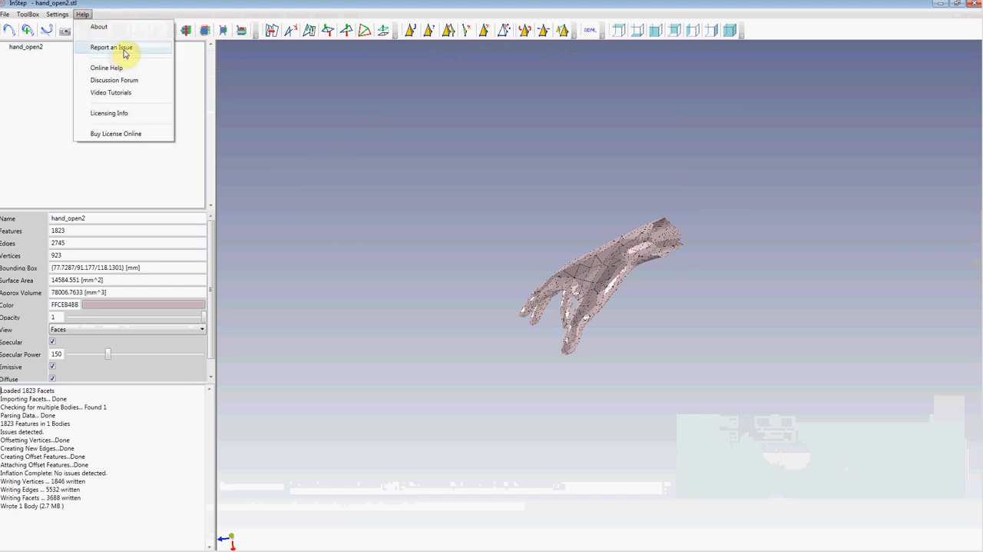
pyautogui.click(398, 187)
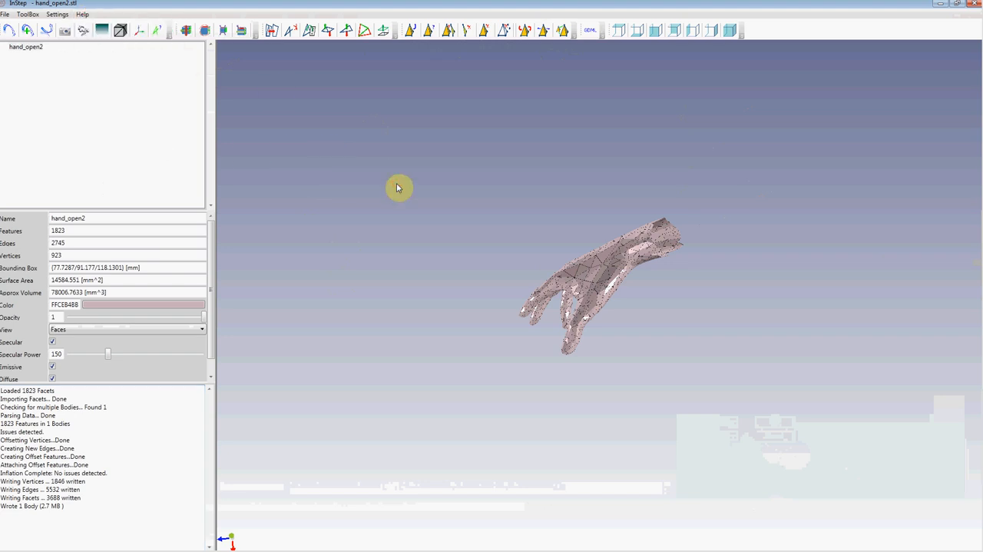